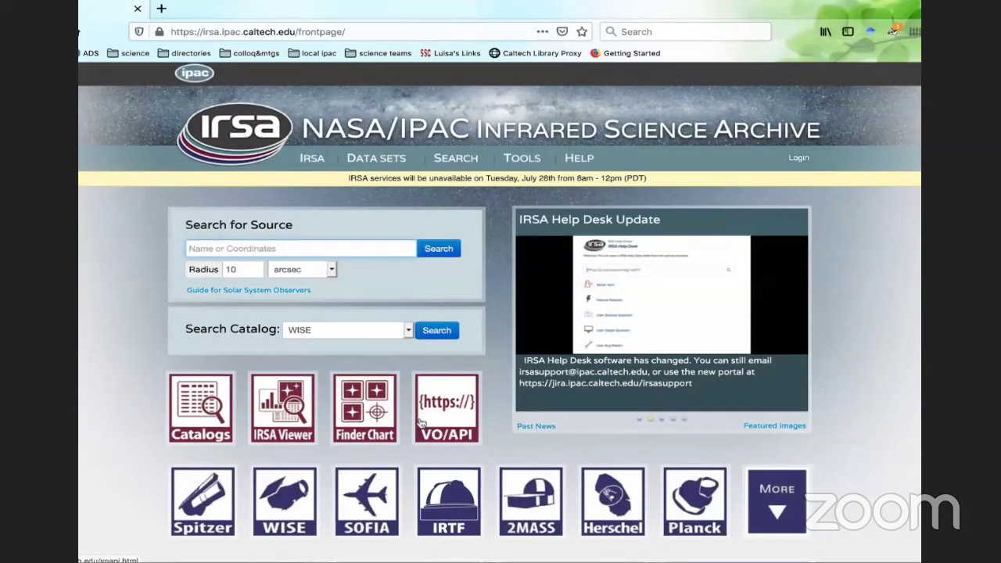
Step: Expand the full list of mission archives on the IRSA front page and open the Finder Chart tool
scroll(420, 423, "down", 2)
scroll(420, 424, "down", 1)
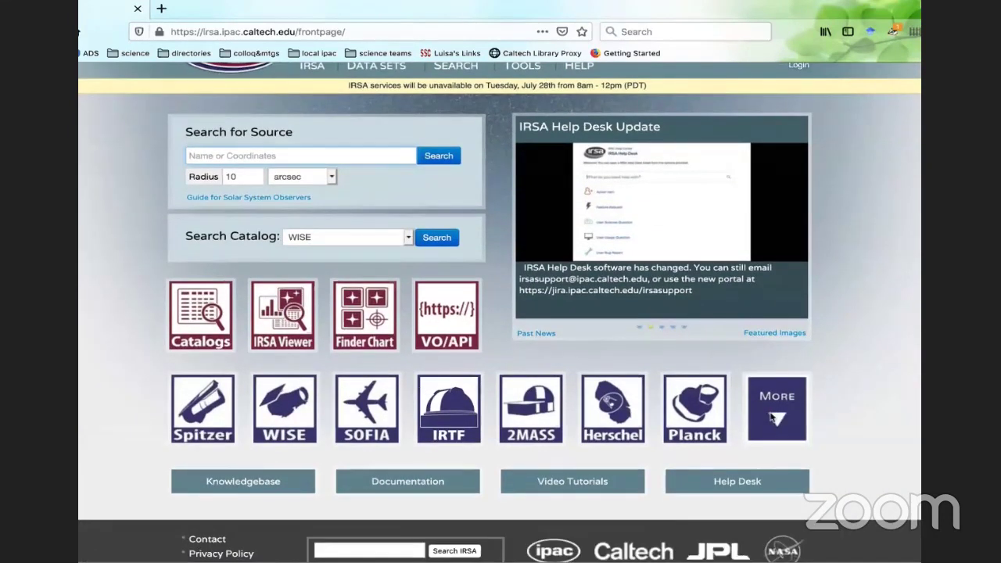
left_click(774, 413)
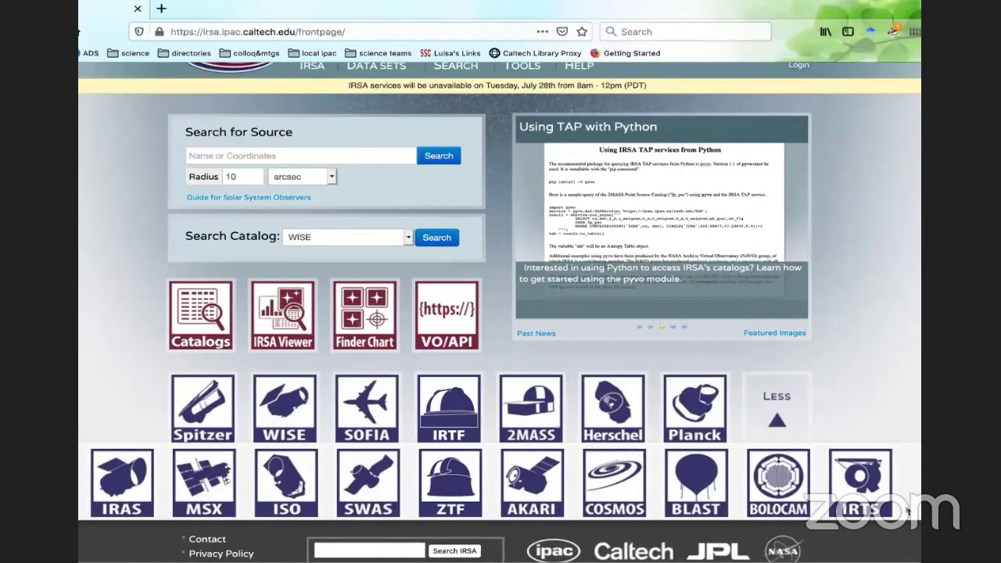
left_click(86, 342)
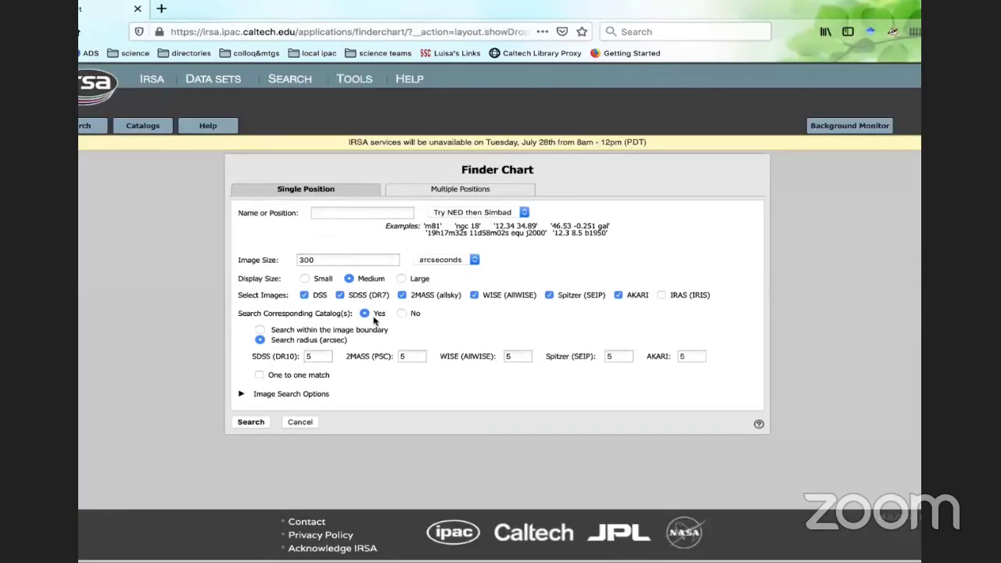
Step: Enter m16 as the single-position target, keeping name resolution on Try NED then Simbad
left_click(337, 213)
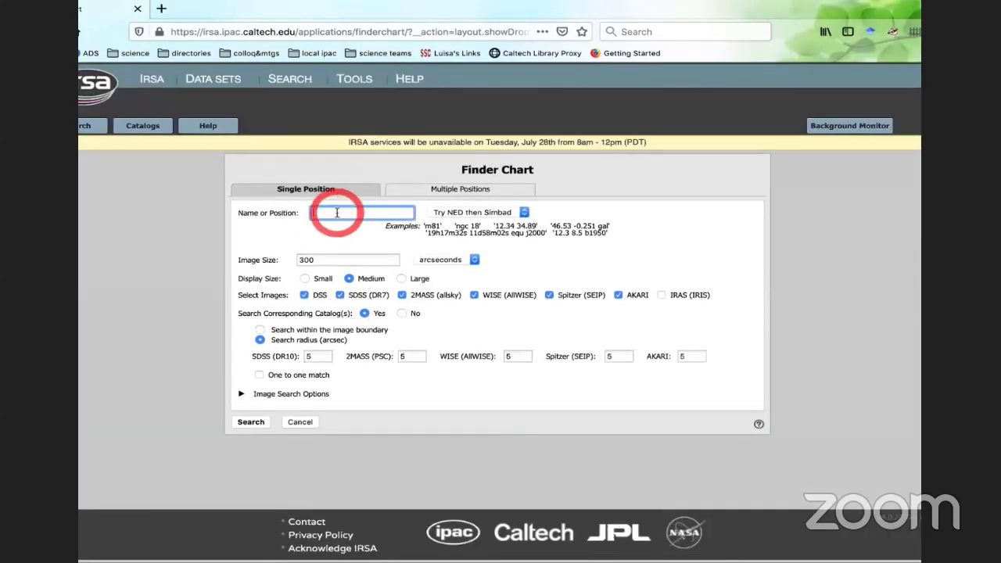
type("m16")
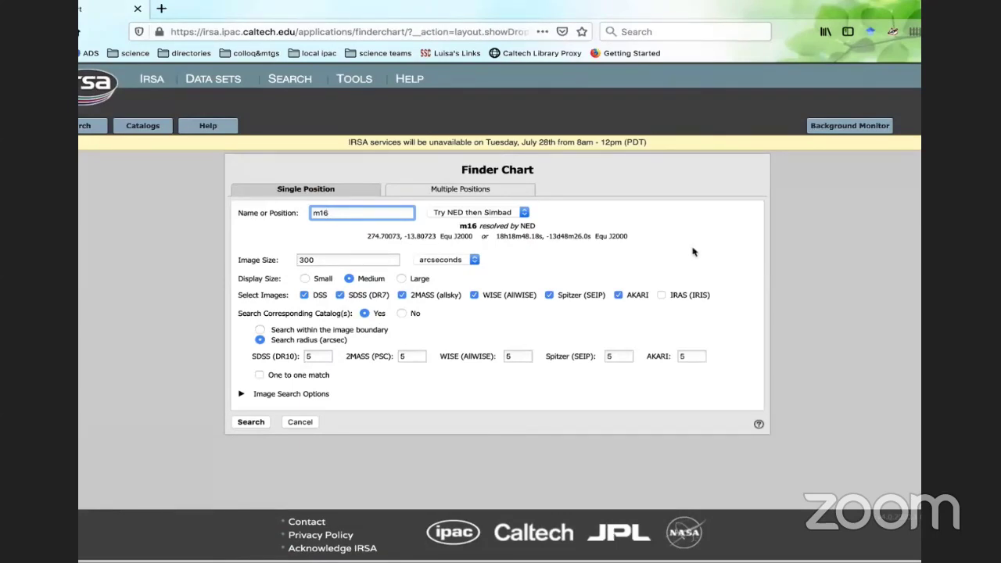
key("BackSpace")
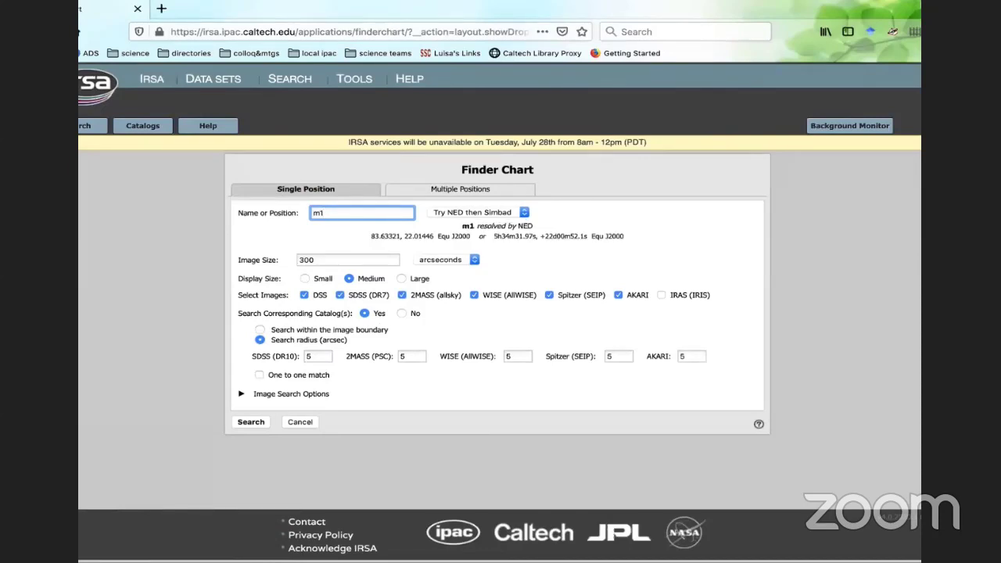
type("6")
left_click(444, 214)
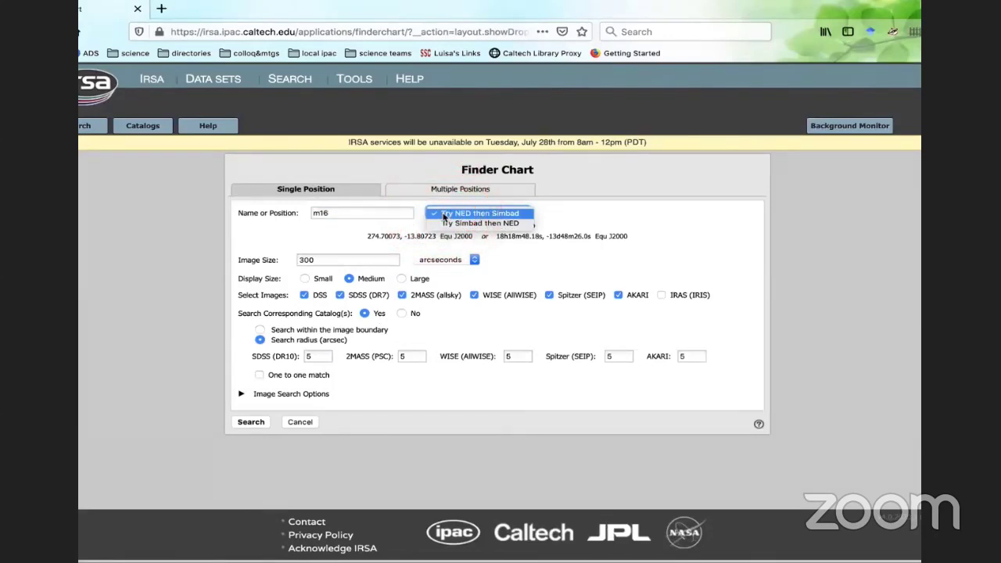
left_click(600, 213)
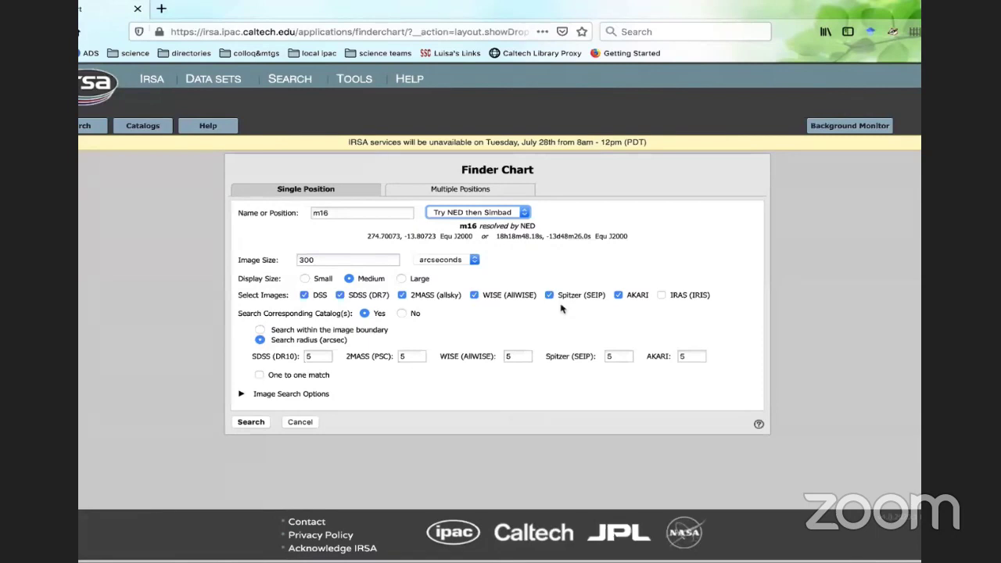
Step: Add IRAS (IRIS) to the selected images, turn off the corresponding catalog search, and run the search
left_click(661, 295)
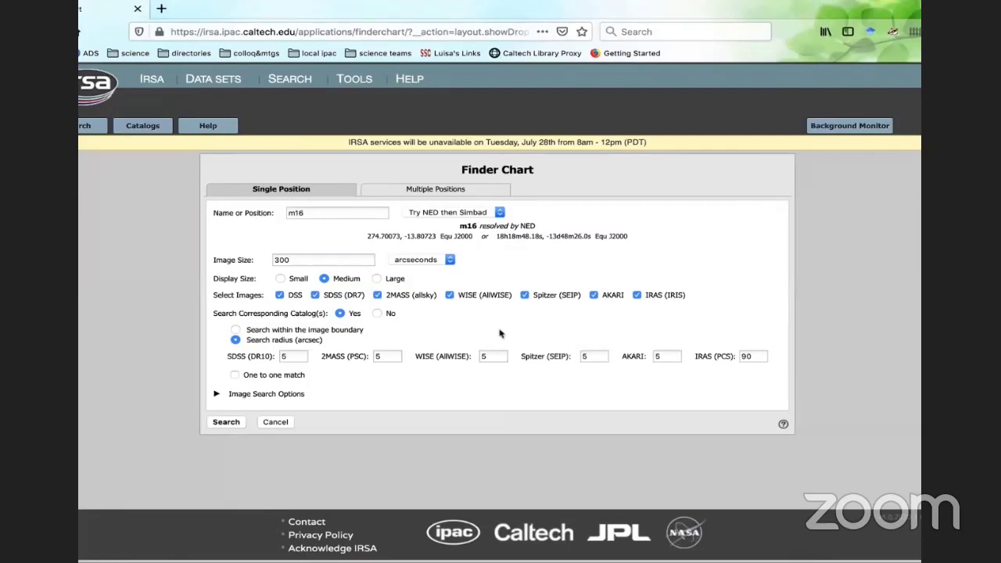
left_click(378, 312)
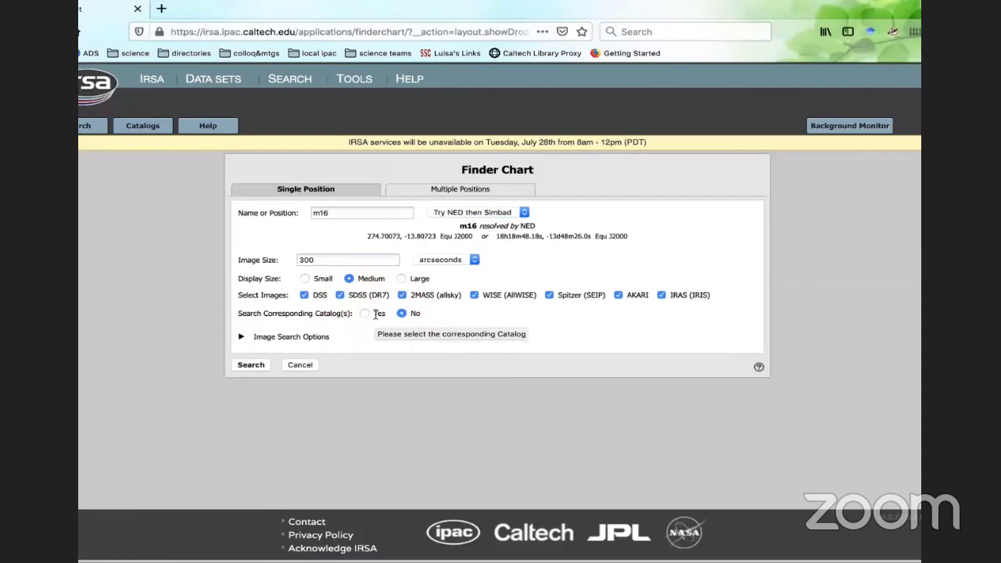
left_click(244, 365)
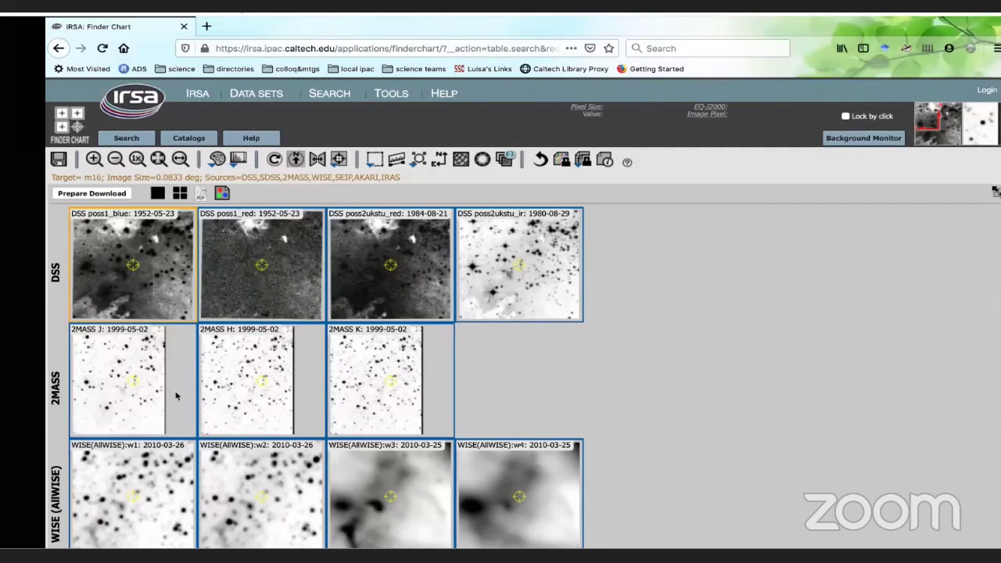
Step: Examine and compare the DSS, 2MASS, WISE, Spitzer, AKARI and IRAS images of the m16 field
scroll(193, 419, "down", 5)
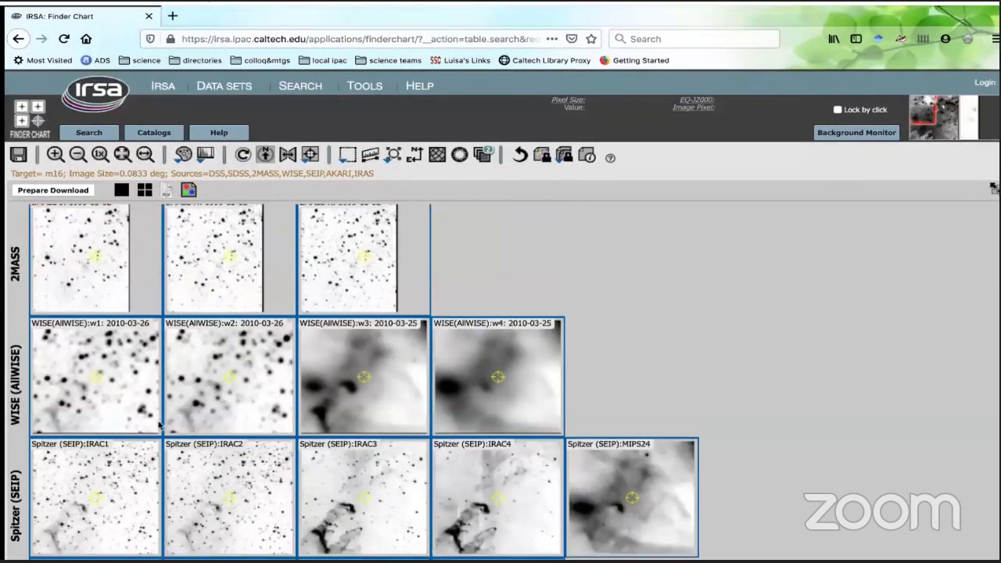
scroll(159, 424, "down", 1)
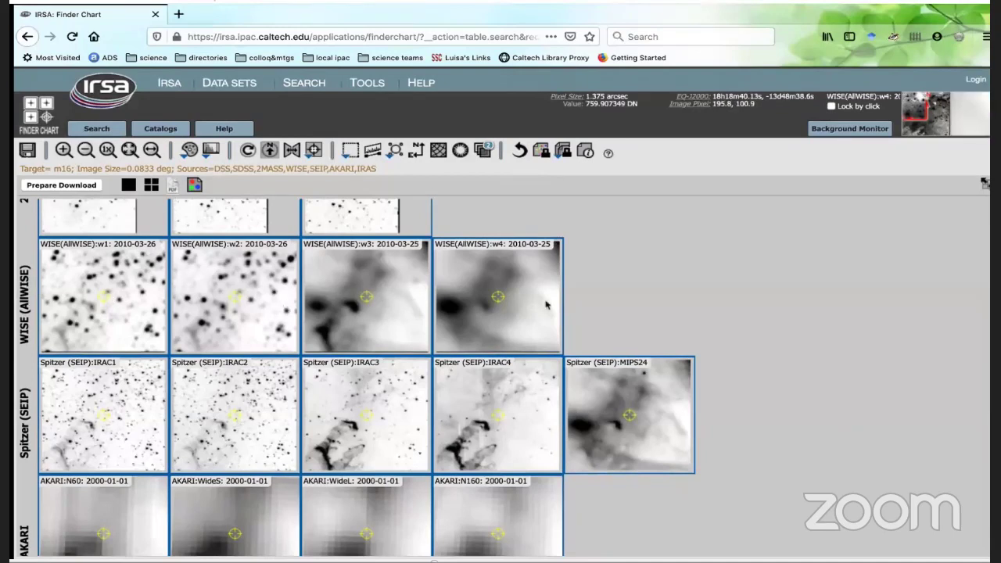
scroll(459, 266, "up", 2)
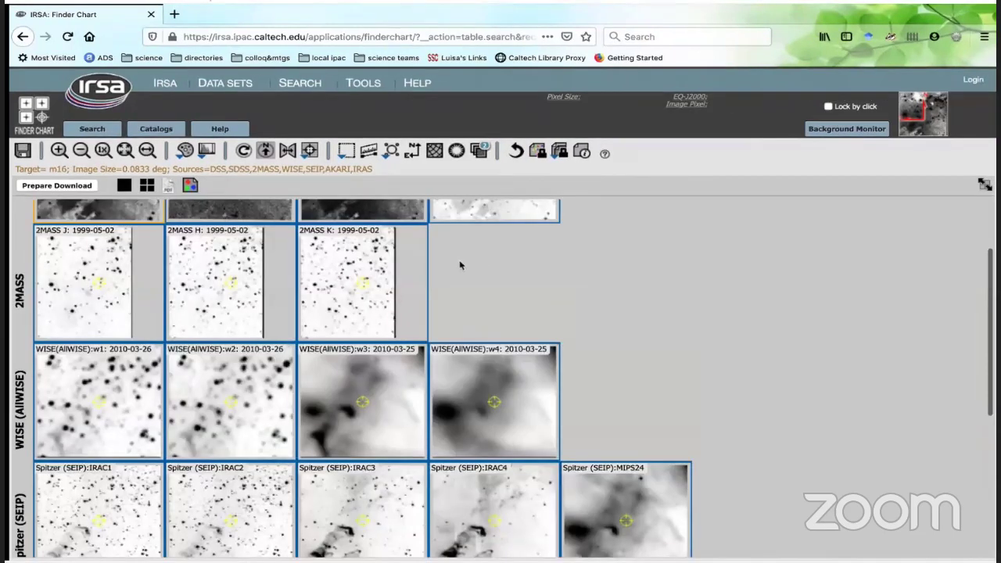
scroll(460, 266, "down", 3)
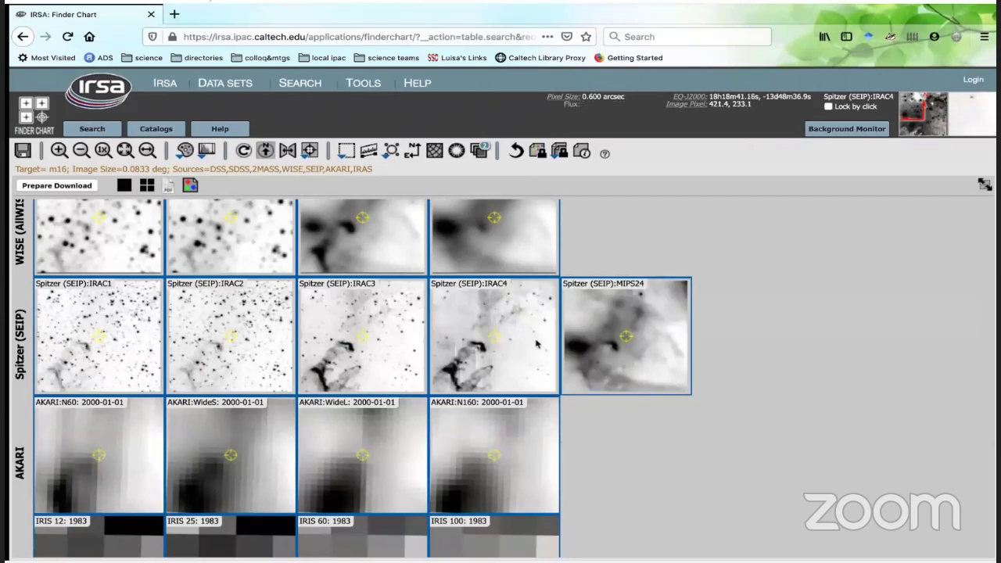
scroll(537, 344, "up", 1)
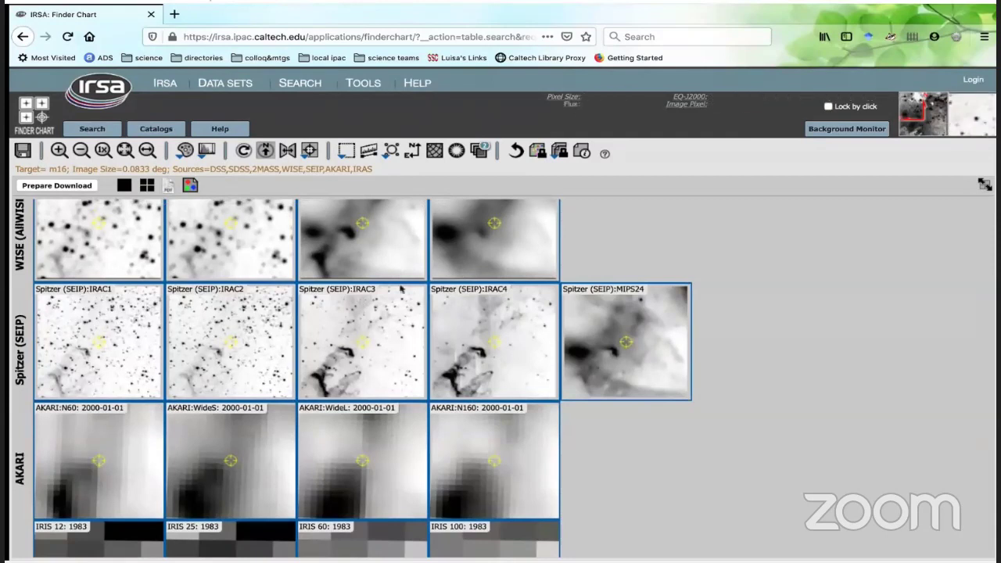
scroll(401, 290, "up", 3)
scroll(400, 290, "up", 7)
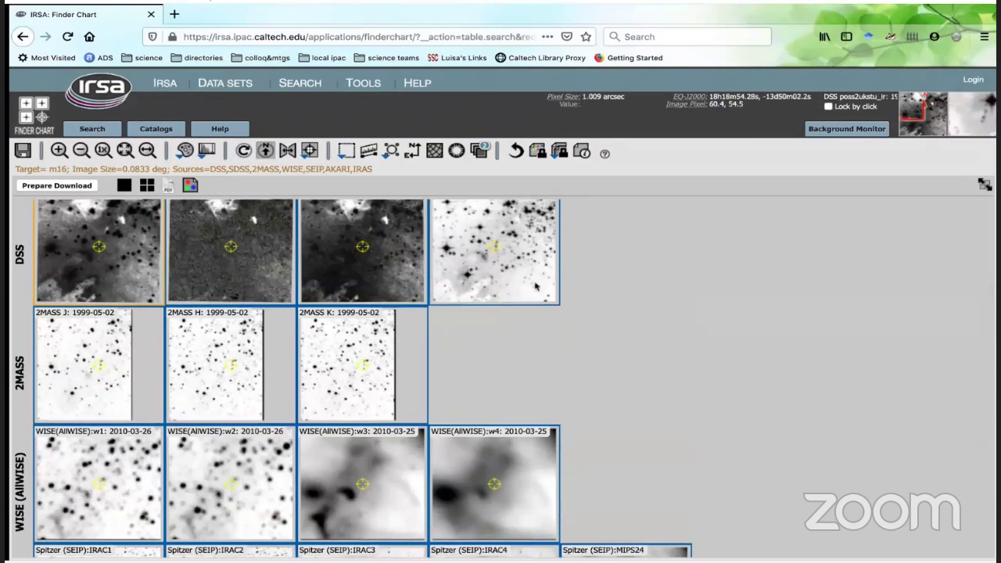
scroll(250, 285, "down", 3)
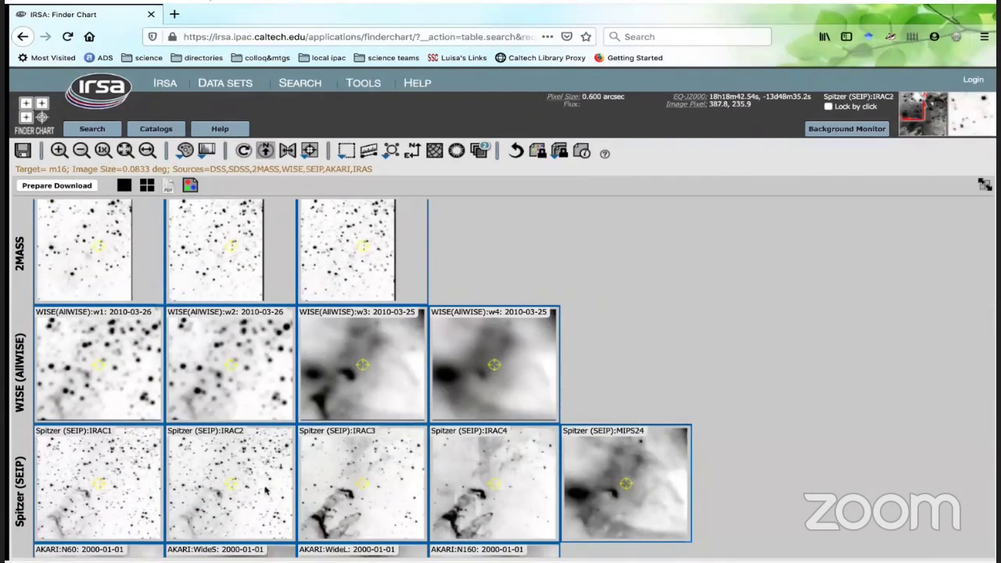
scroll(266, 490, "down", 3)
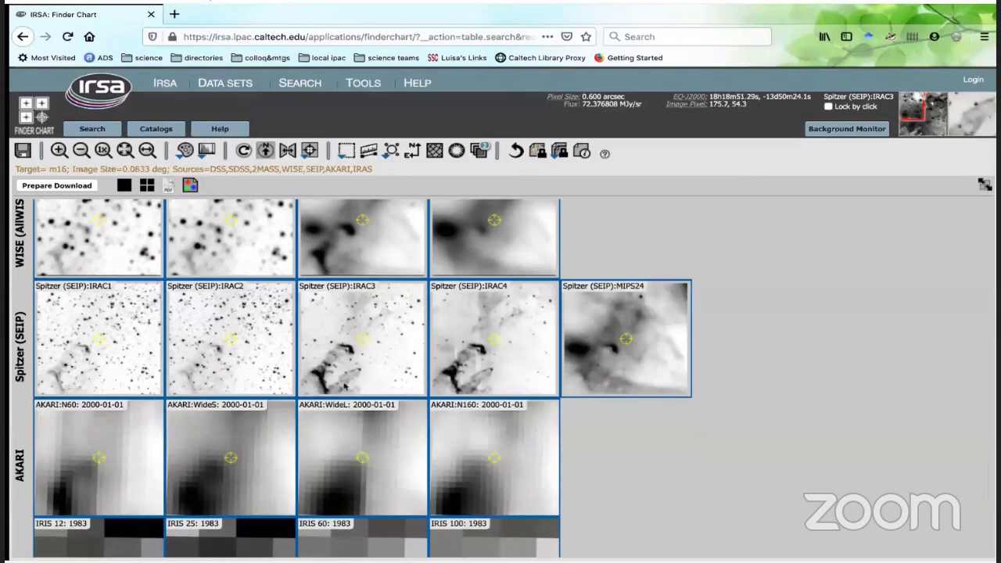
scroll(328, 399, "down", 2)
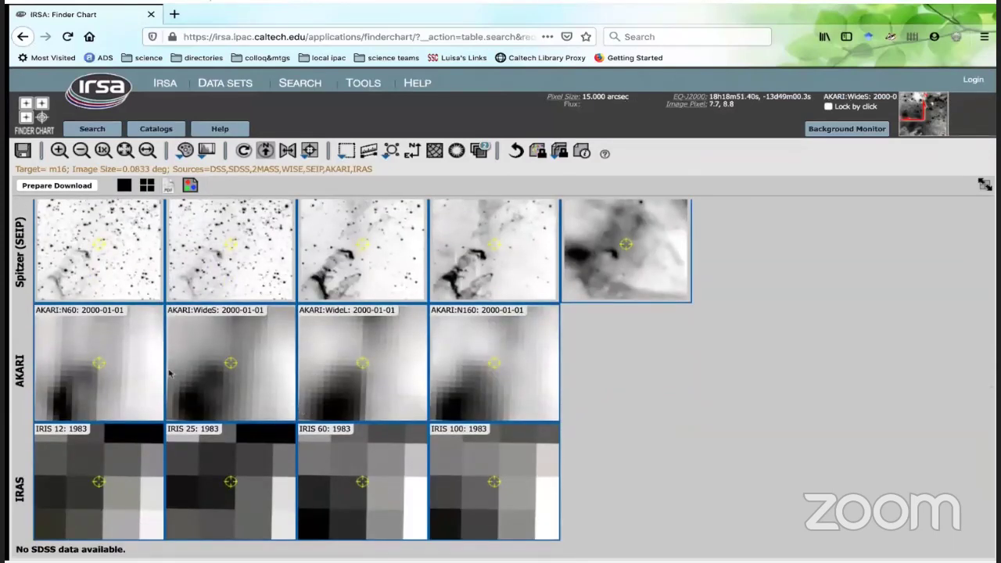
scroll(125, 372, "down", 1)
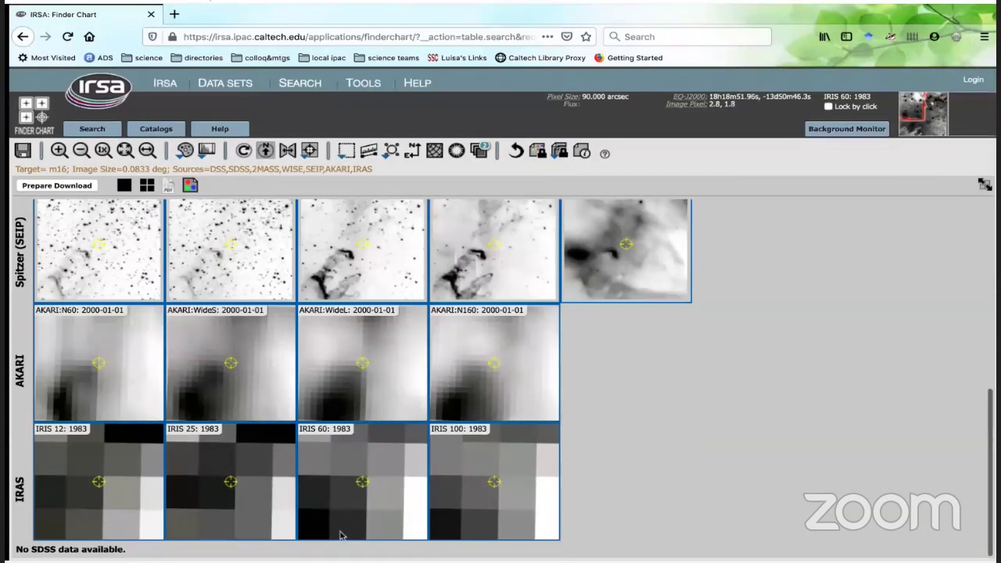
scroll(344, 525, "up", 1)
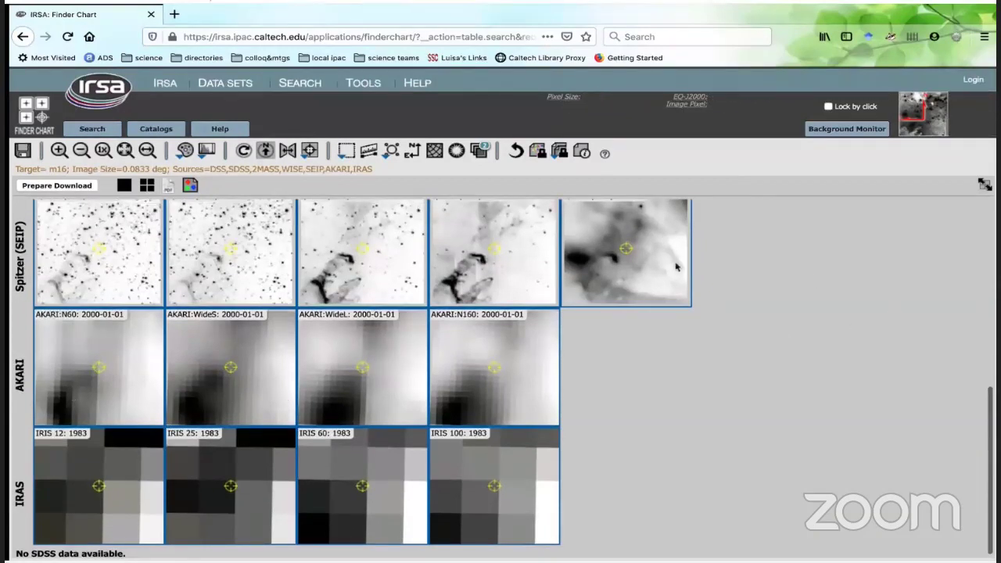
scroll(483, 290, "up", 1)
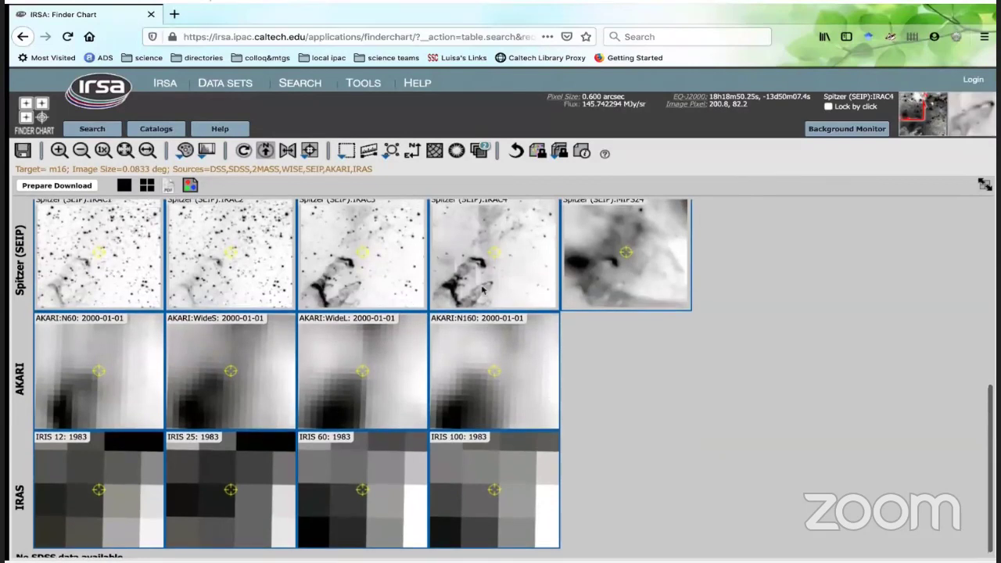
scroll(483, 290, "up", 5)
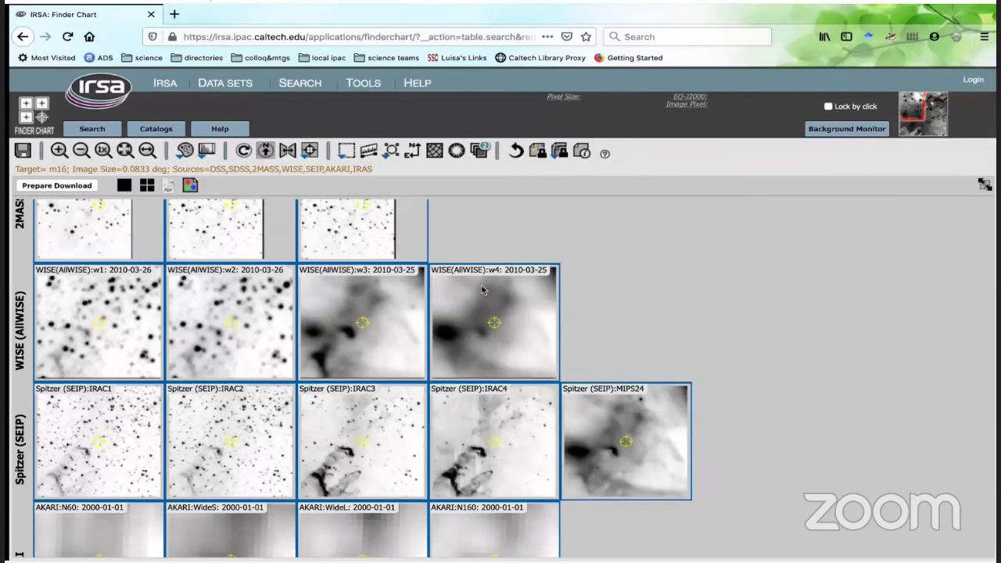
scroll(540, 328, "up", 4)
scroll(550, 334, "up", 1)
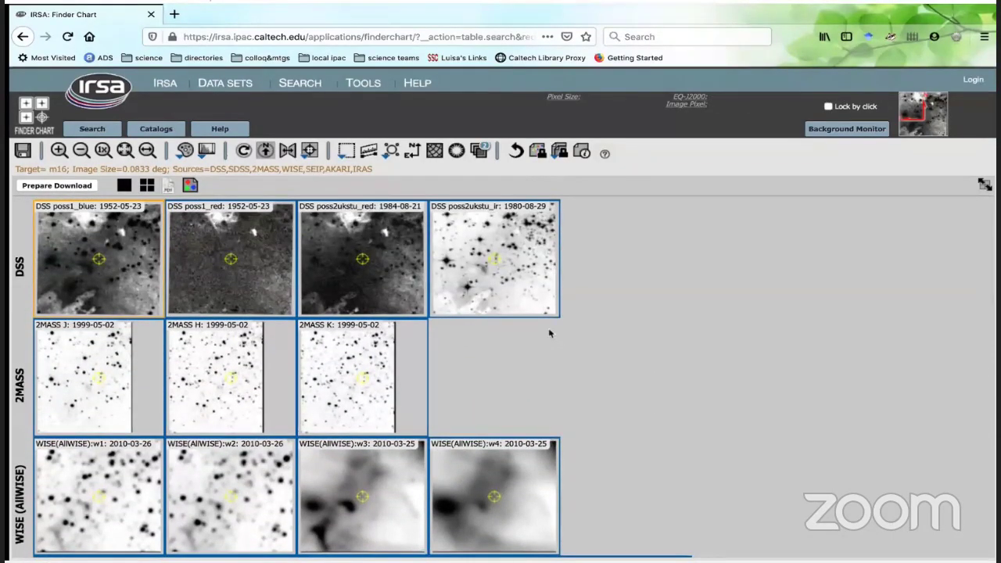
left_click(548, 333)
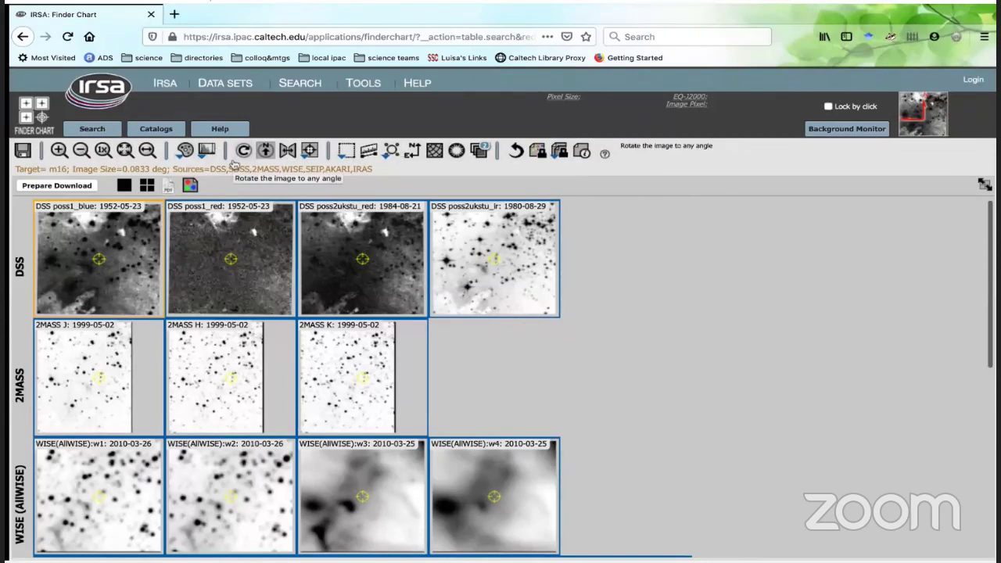
Step: Zoom the finder chart images in and back out, and fit them to their frames
left_click(59, 150)
left_click(60, 150)
left_click(59, 150)
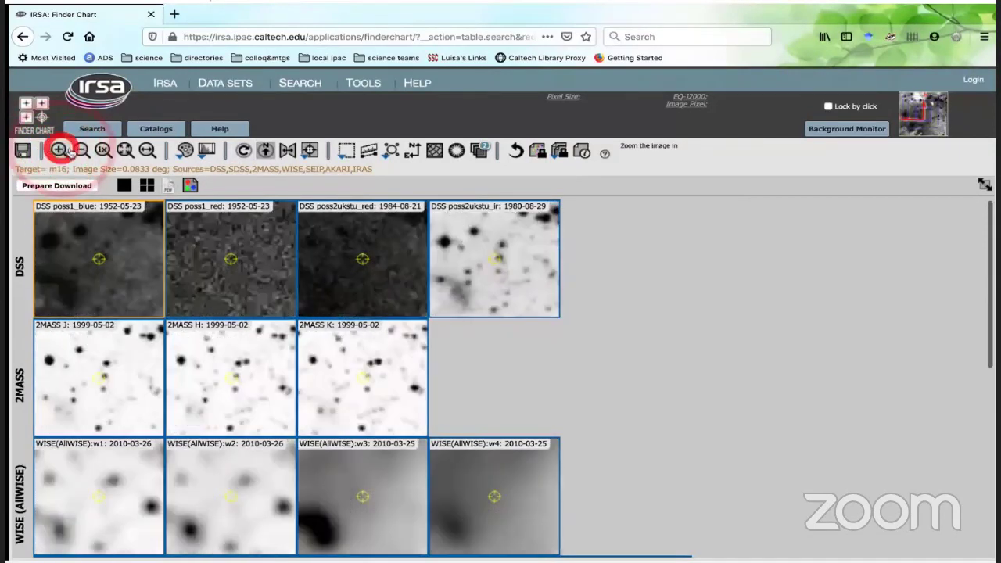
left_click(80, 150)
left_click(95, 153)
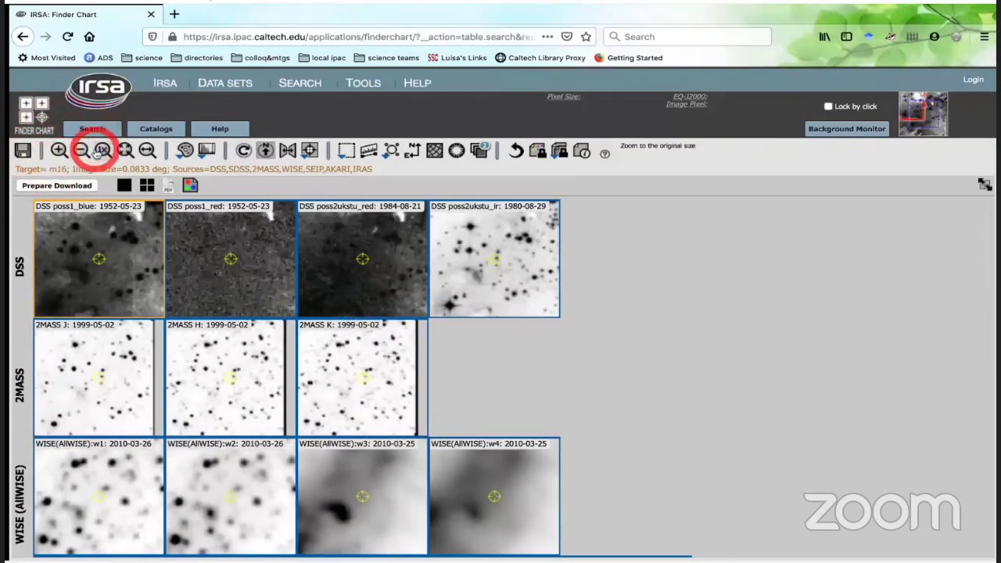
left_click(80, 150)
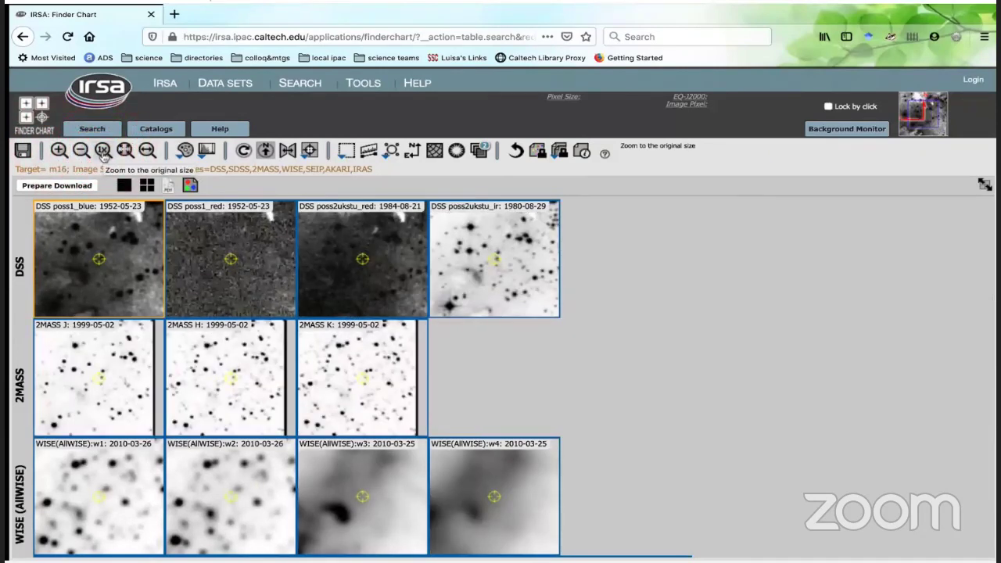
left_click(121, 154)
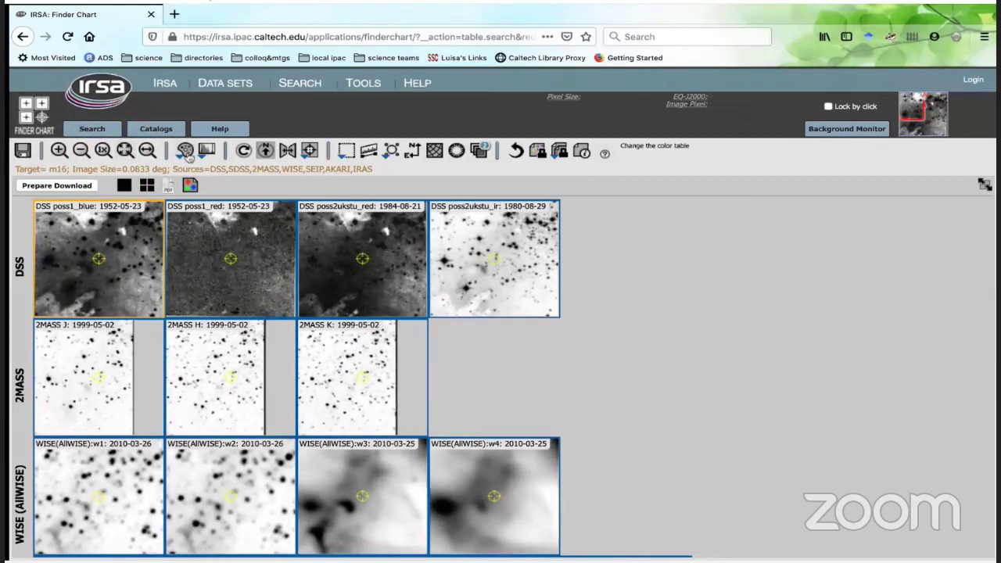
left_click(150, 153)
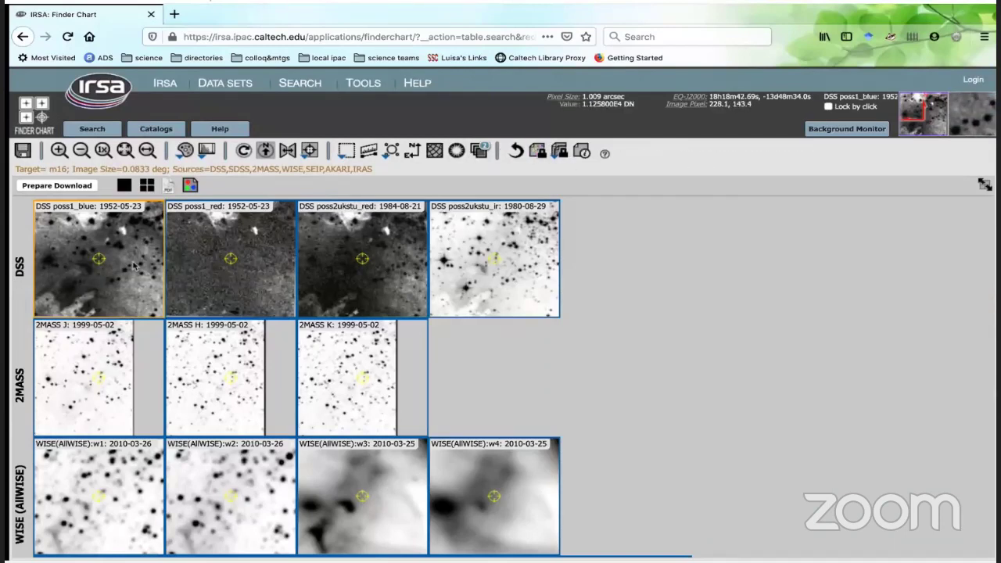
Step: Try a red and blue color table on the finder chart images, and restore their default display
left_click(183, 156)
left_click(198, 235)
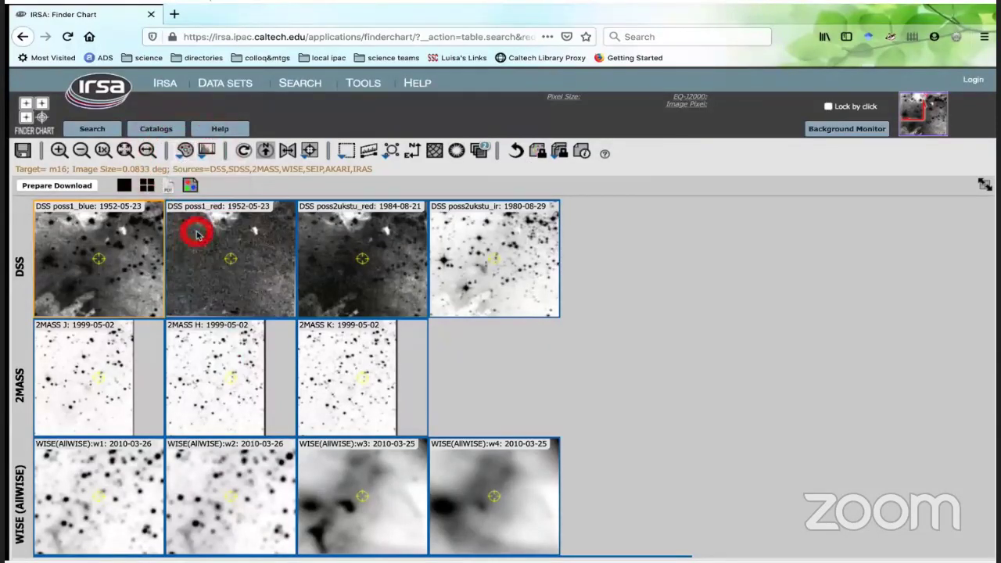
left_click(207, 152)
left_click(220, 262)
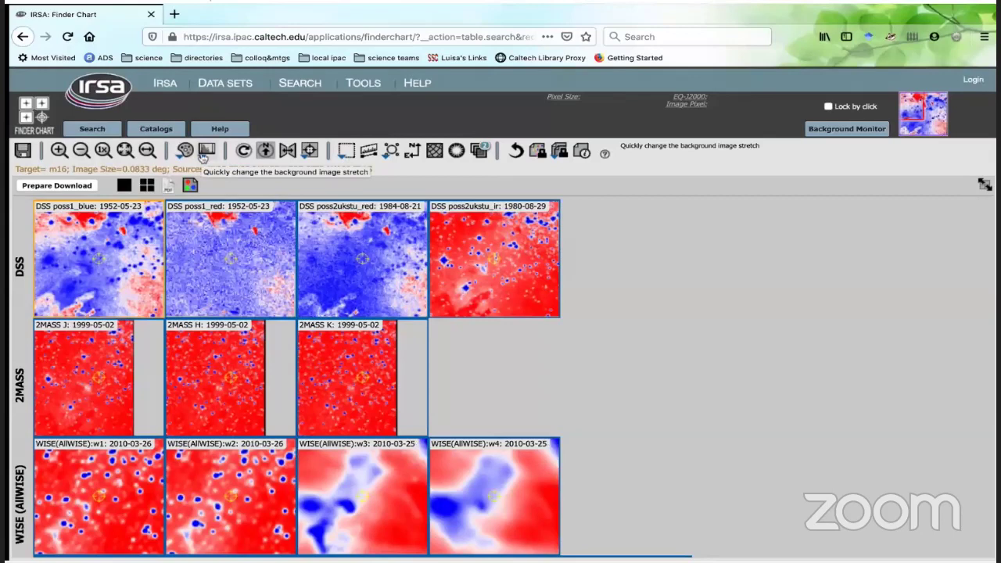
left_click(516, 152)
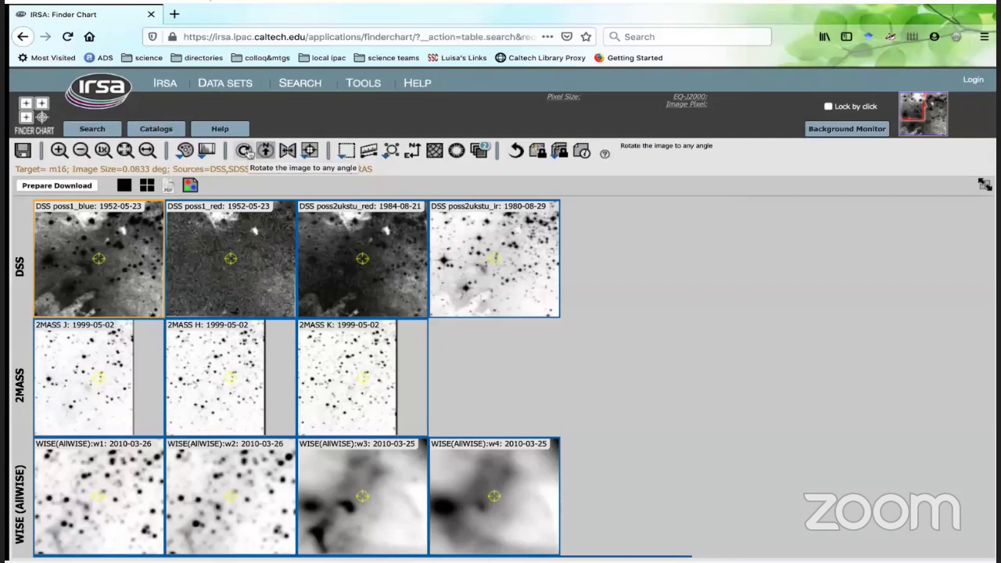
Step: Rotate the finder chart images to another angle, and restore them to north up
left_click(244, 151)
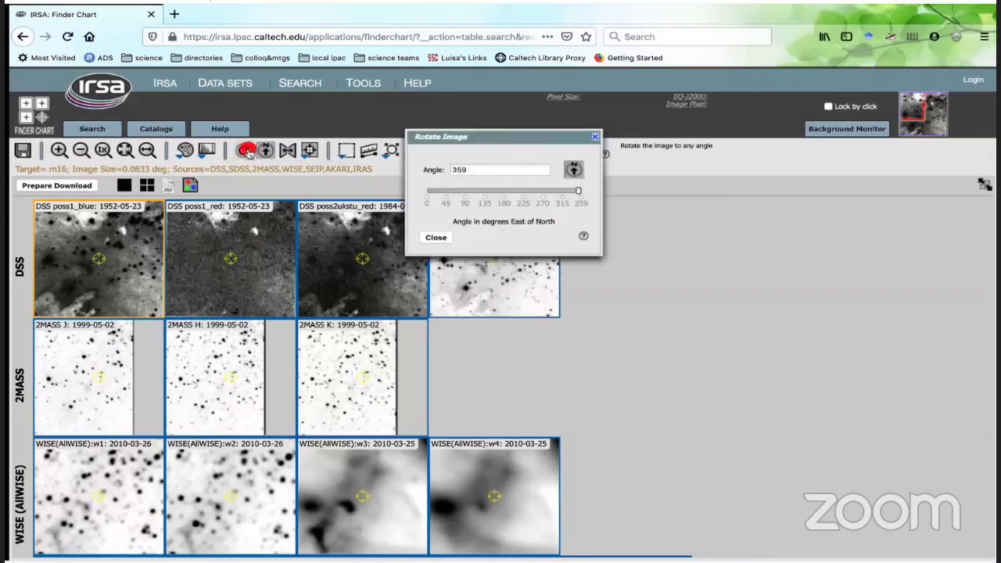
left_click_drag(557, 197, 467, 192)
left_click(432, 240)
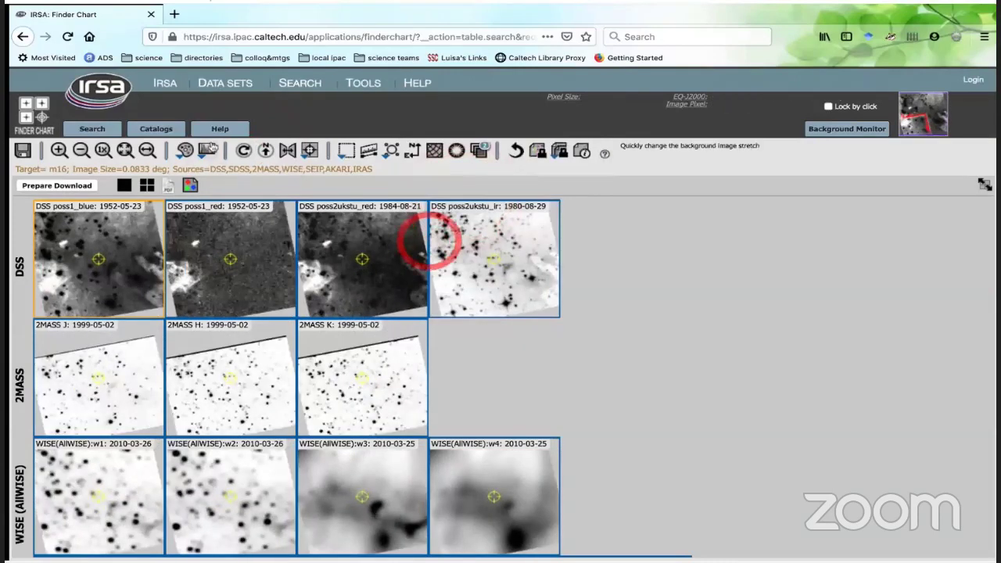
left_click(264, 150)
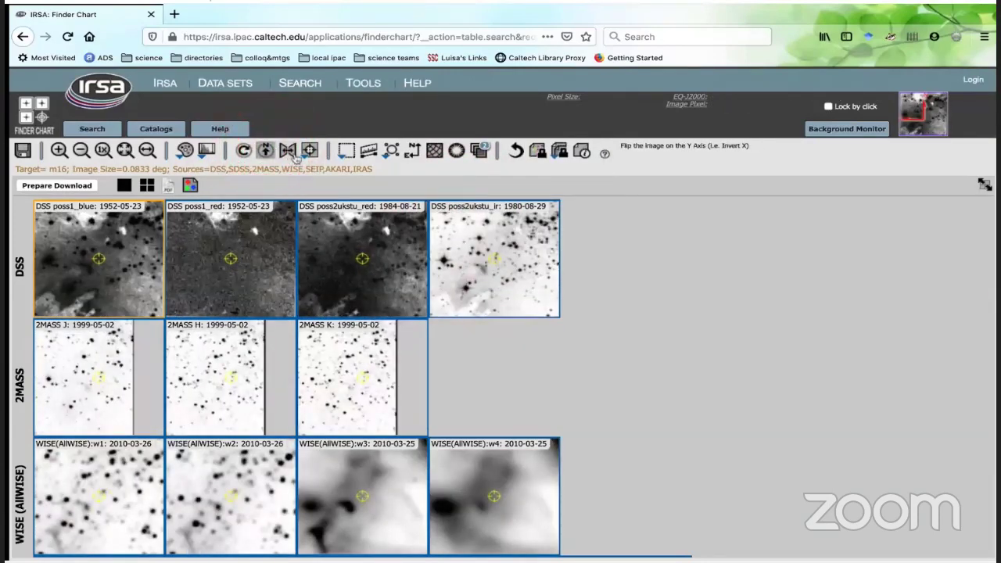
Step: Flip the finder chart images on the Y axis, and flip them back to their original orientation
left_click(287, 153)
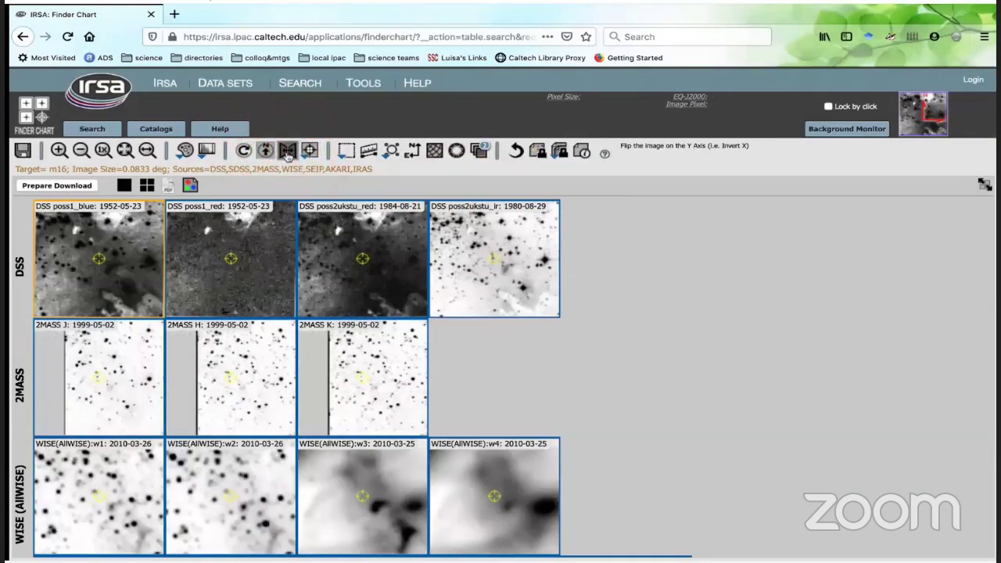
left_click(288, 153)
left_click(288, 153)
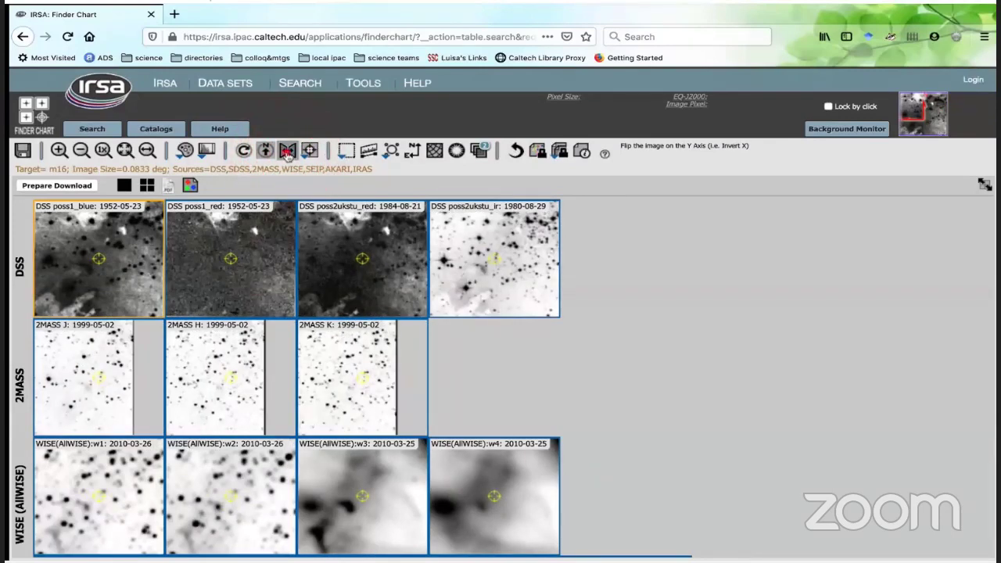
left_click(288, 153)
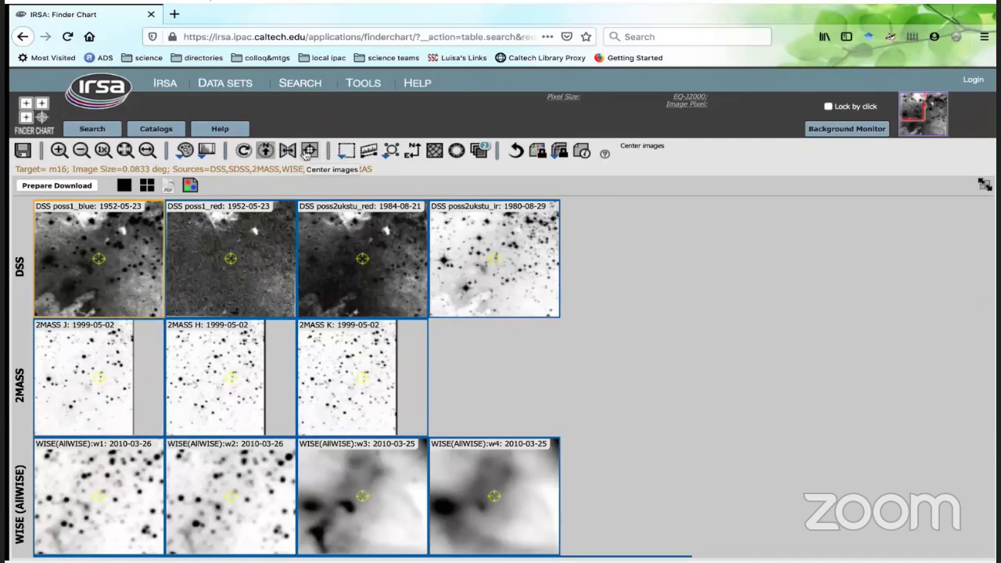
Step: Pan the images away from the target, and re-center them on it
left_click_drag(246, 300, 277, 226)
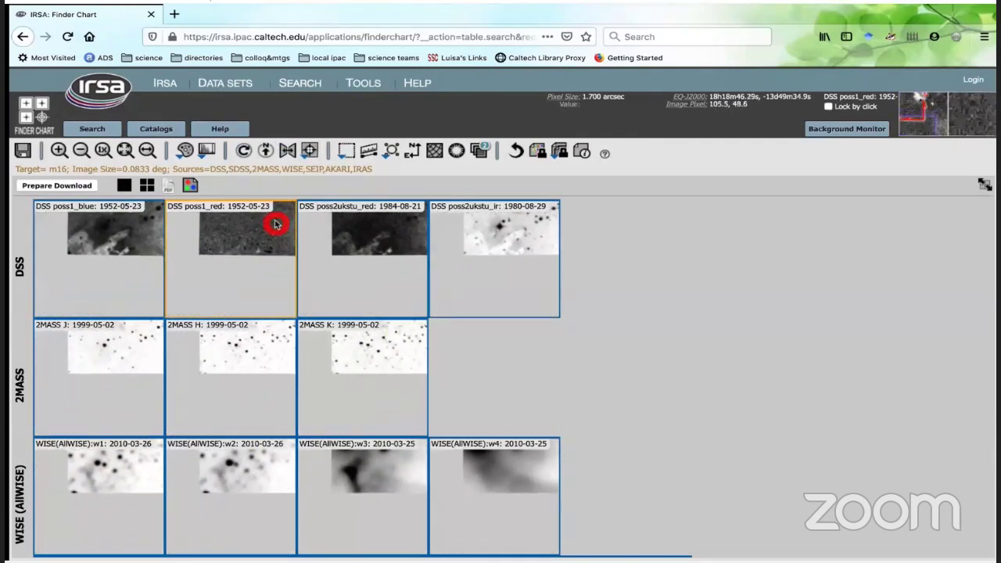
left_click(309, 151)
left_click(309, 167)
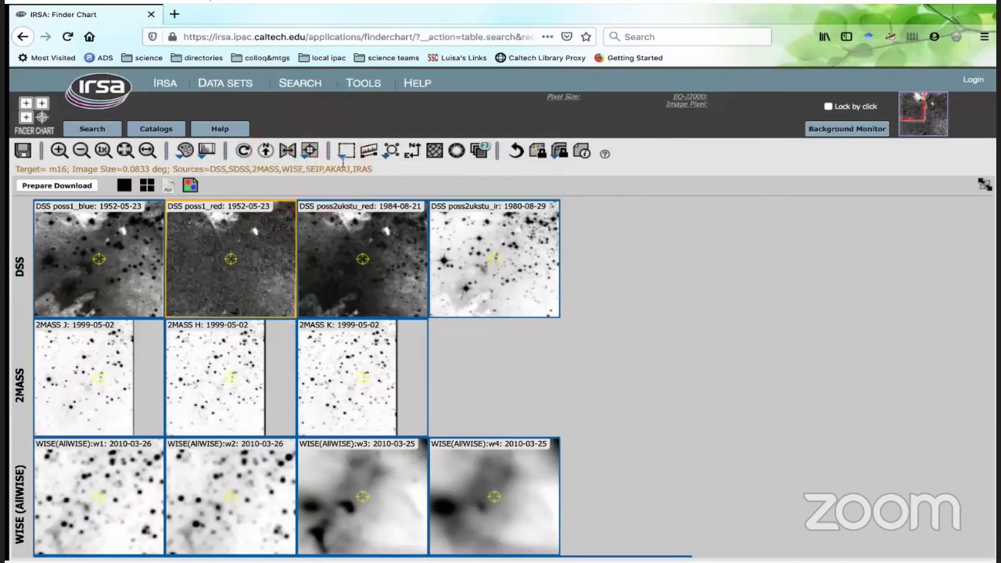
Step: Measure the distance between two dark sources near the lower left of the DSS poss2ukstu_ir image
left_click(368, 151)
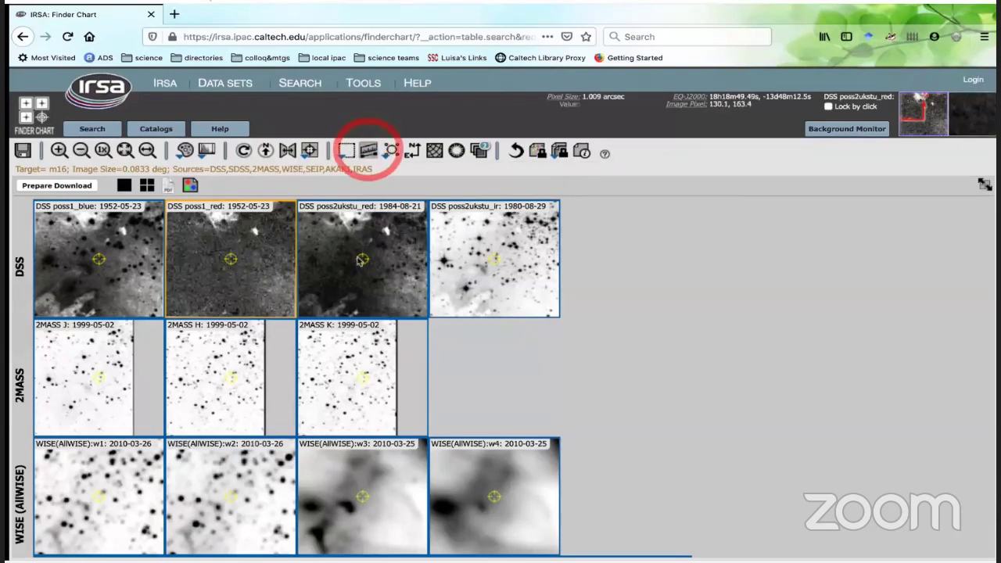
left_click(456, 277)
left_click_drag(442, 258, 468, 290)
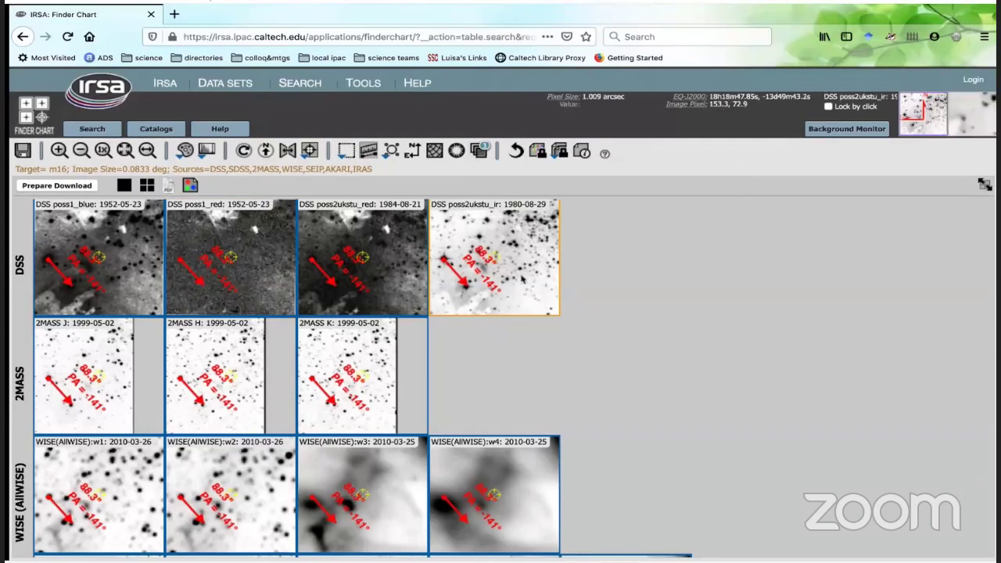
left_click(536, 282)
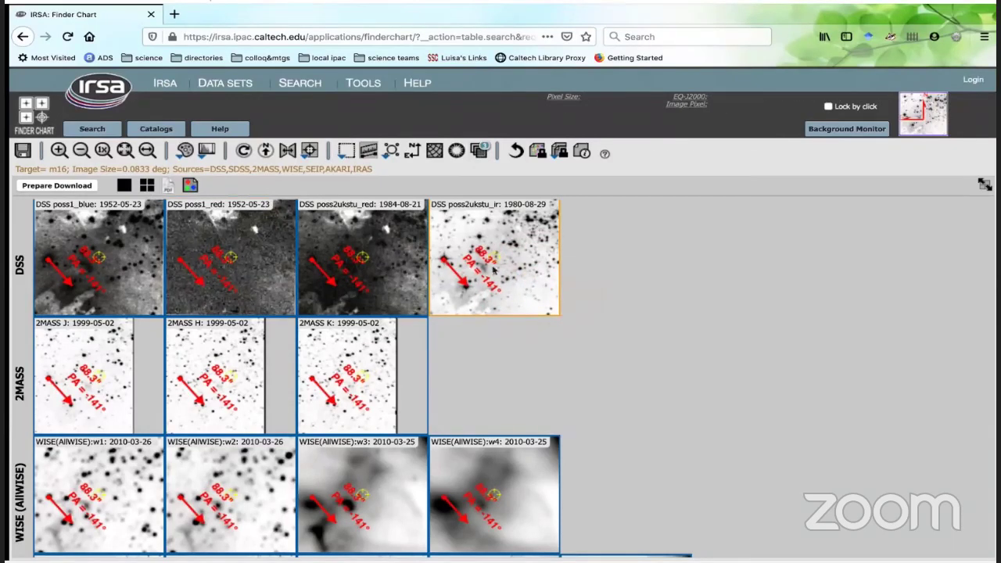
Step: Open the layers of the DSS poss2ukstu_ir image and try Offset Calculation for the Distance Tool
left_click(482, 151)
left_click(748, 110)
triple_click(660, 164)
left_click(647, 167)
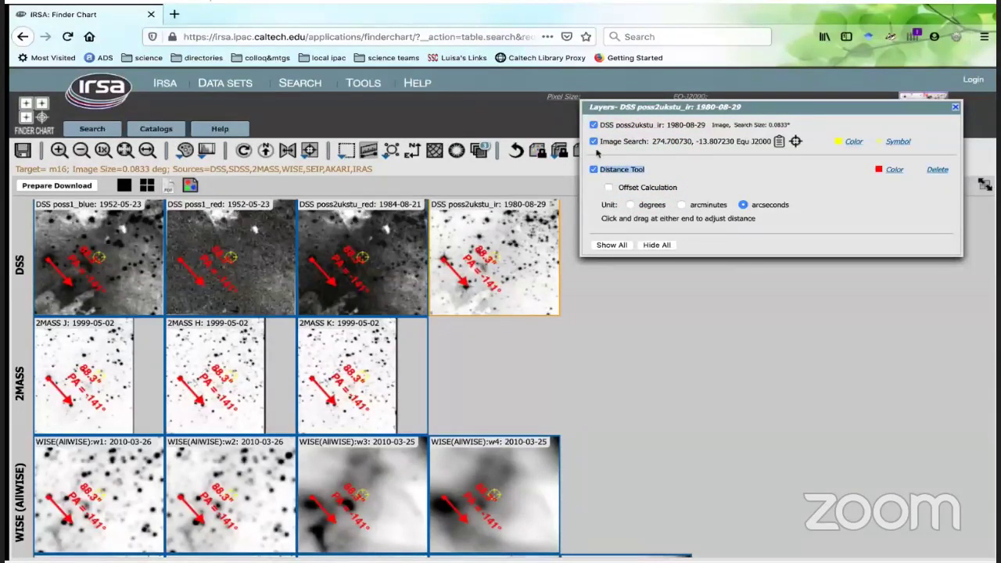
left_click(620, 178)
left_click(607, 188)
left_click(606, 190)
left_click(607, 189)
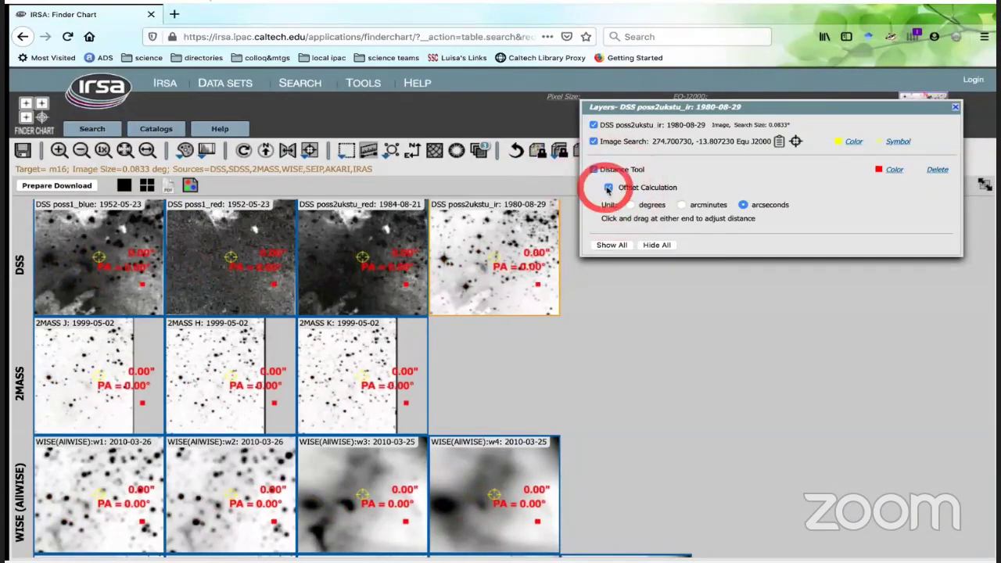
Step: Toggle the Distance Tool layer and its Offset Calculation, and delete that layer from the images
left_click(593, 170)
left_click(594, 170)
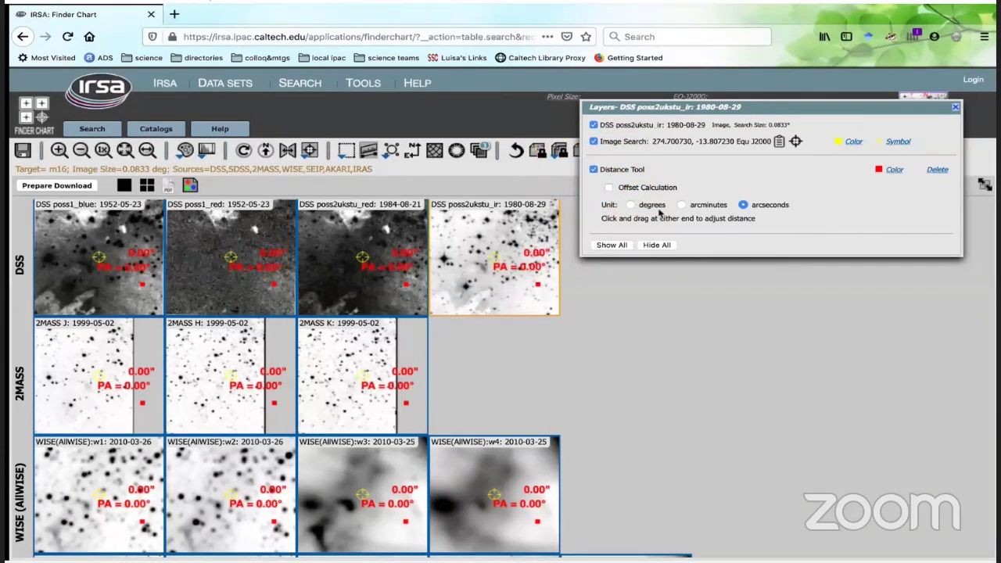
left_click(610, 189)
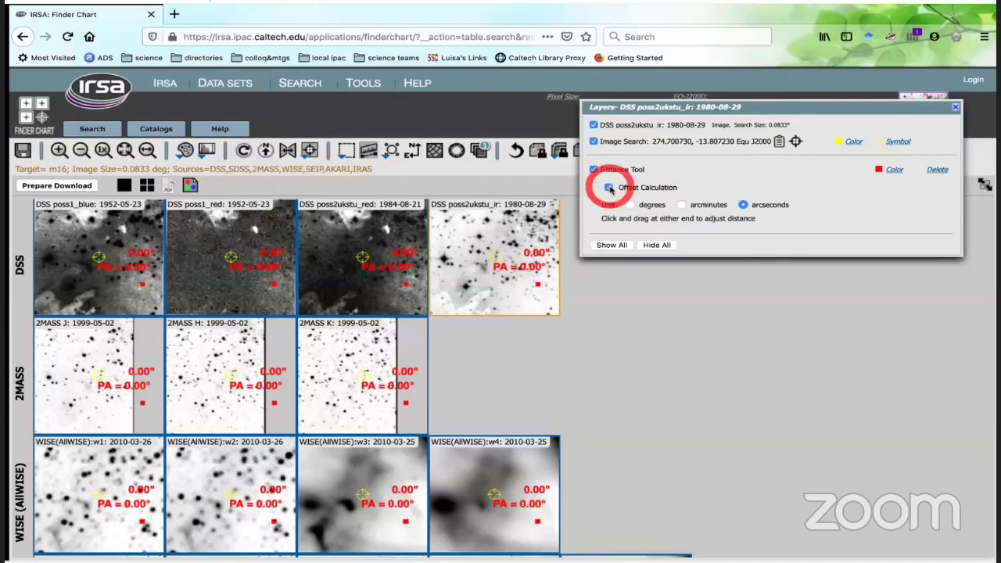
left_click(609, 188)
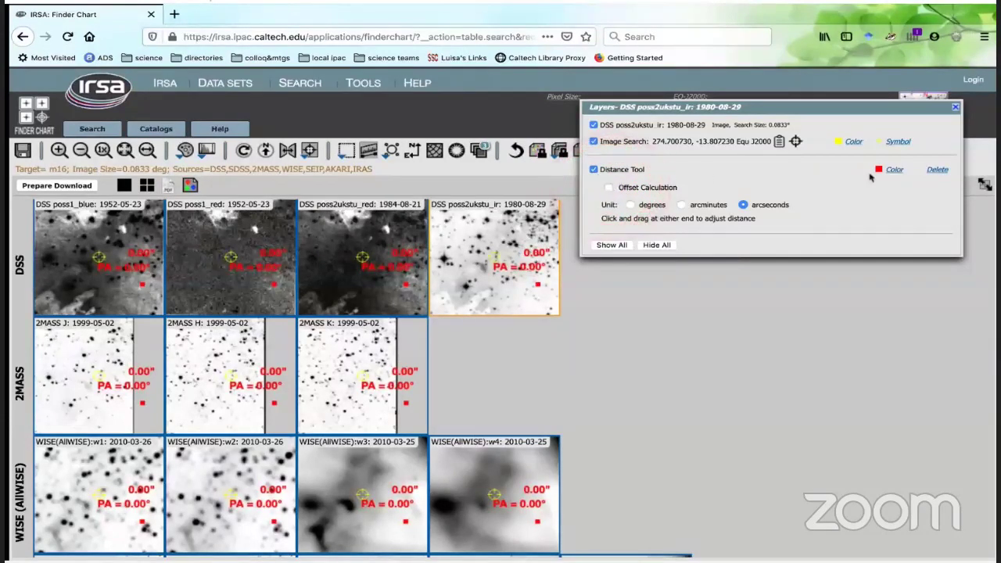
left_click(937, 170)
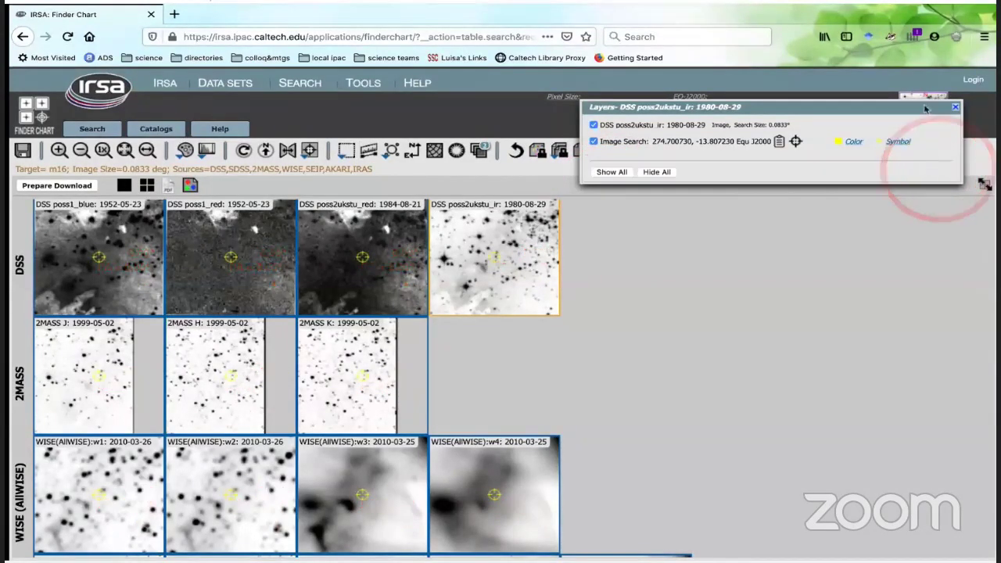
left_click(954, 109)
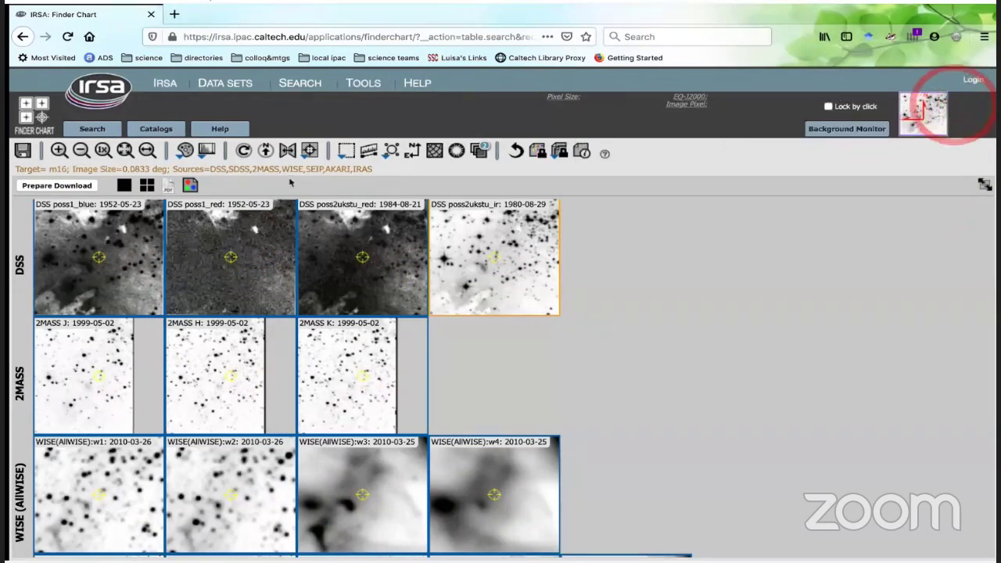
Step: Review the available instrument footprints and add a marker overlay to the finder chart images
left_click(391, 150)
mouse_move(400, 187)
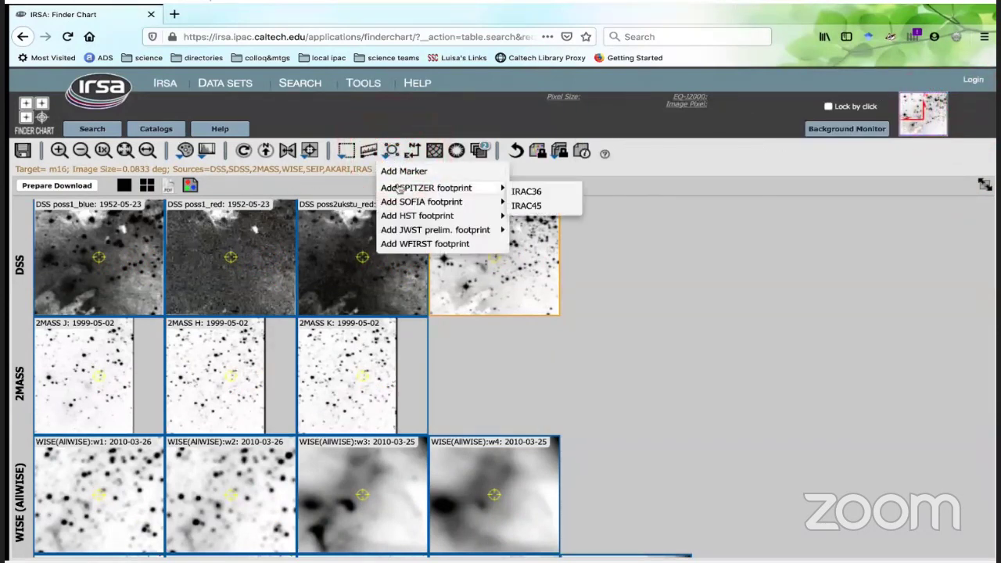
mouse_move(401, 217)
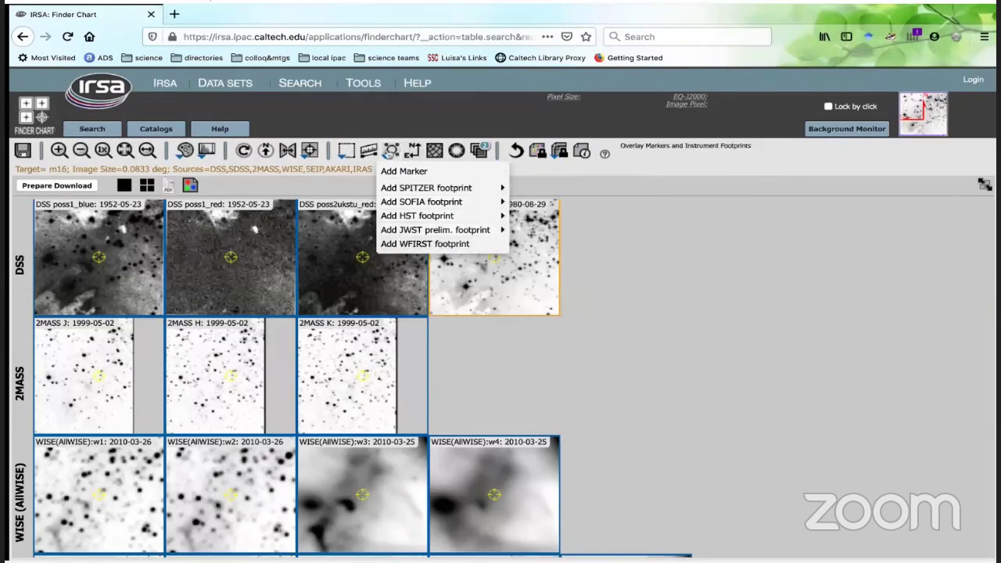
left_click(392, 173)
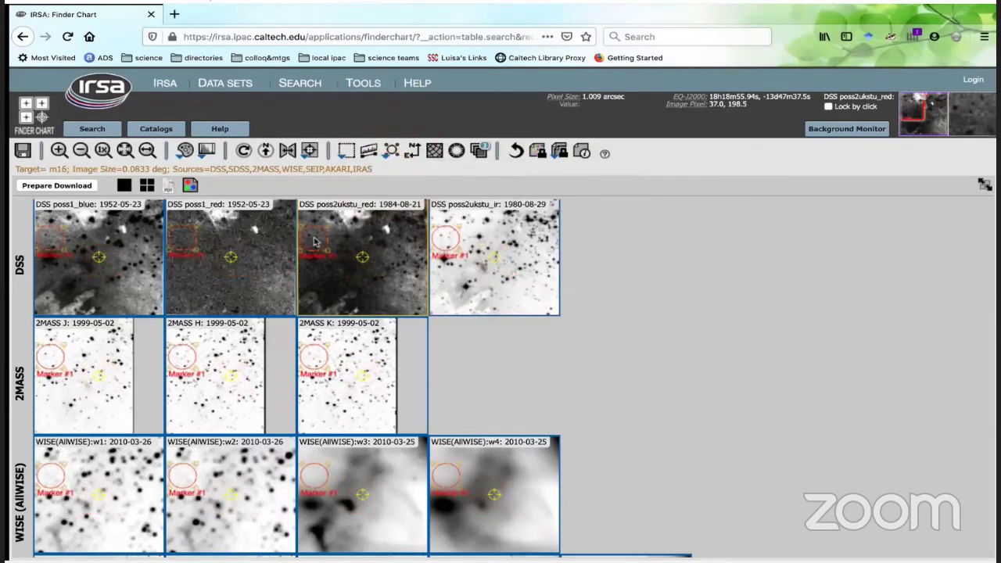
Step: Overlay the J2000 north and east arrows and a coordinate grid, and view the DS9 region file loading options
left_click(412, 151)
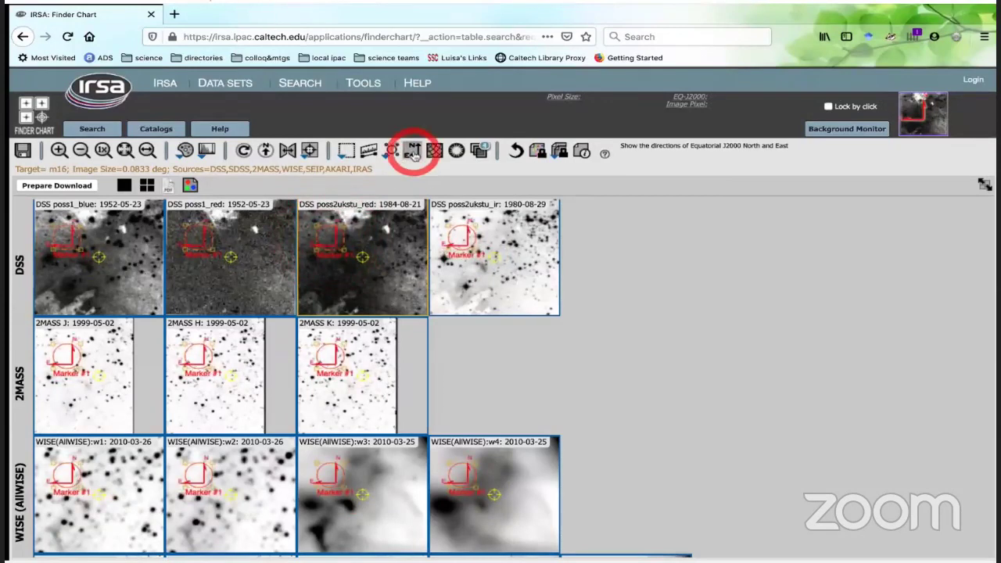
left_click(434, 152)
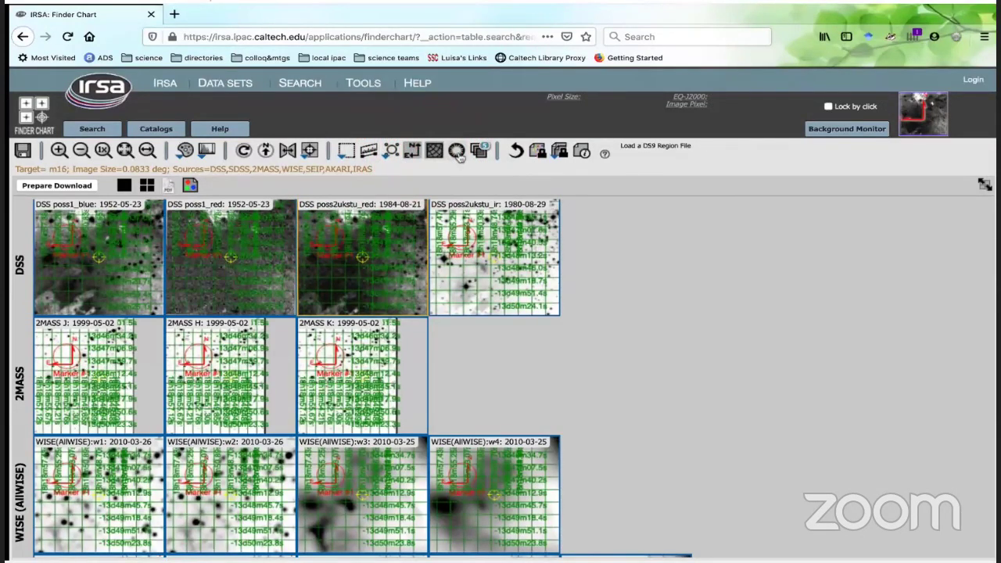
left_click(458, 152)
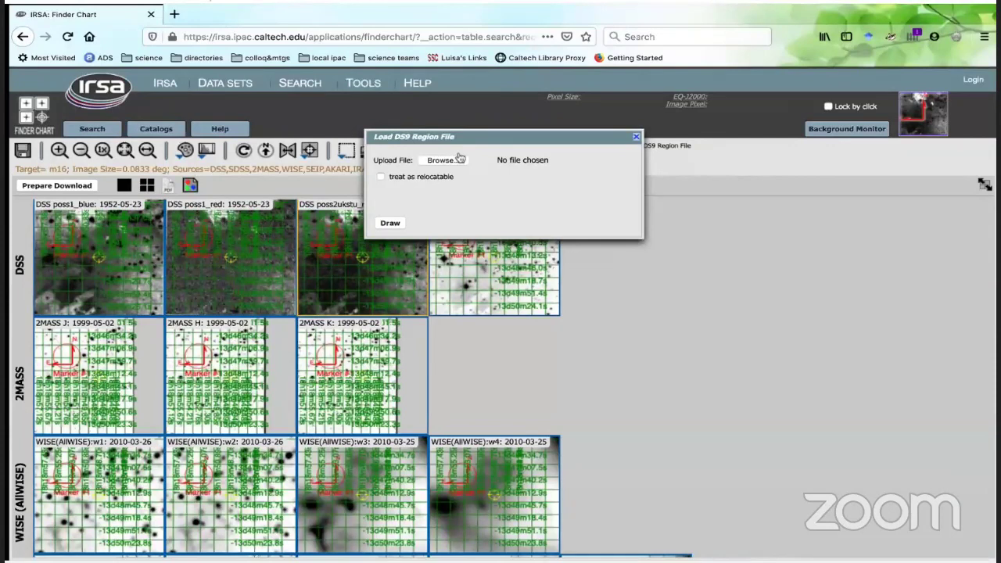
left_click(635, 137)
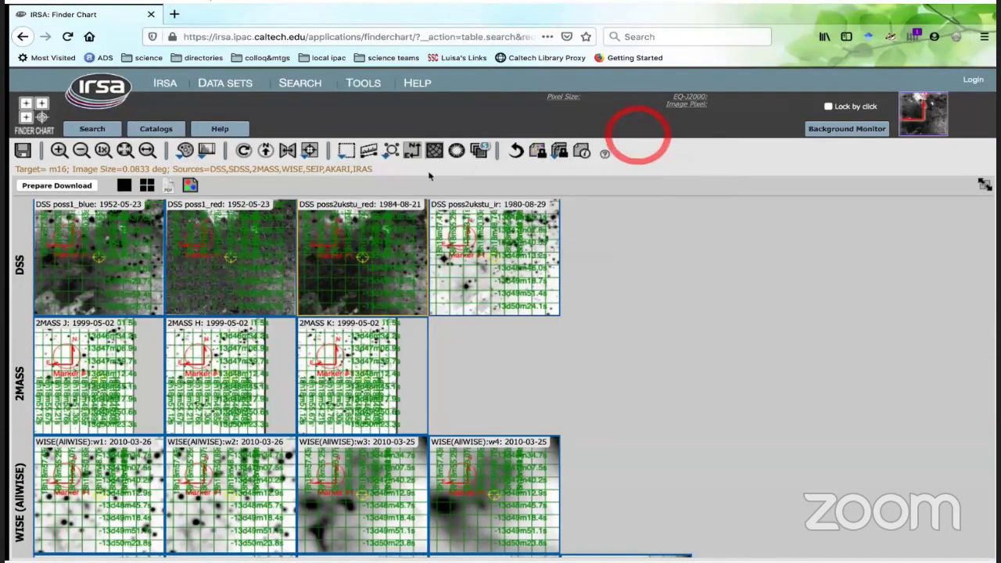
Step: Delete the grid, North Arrow and Marker #1 layers from the finder chart images
left_click(475, 152)
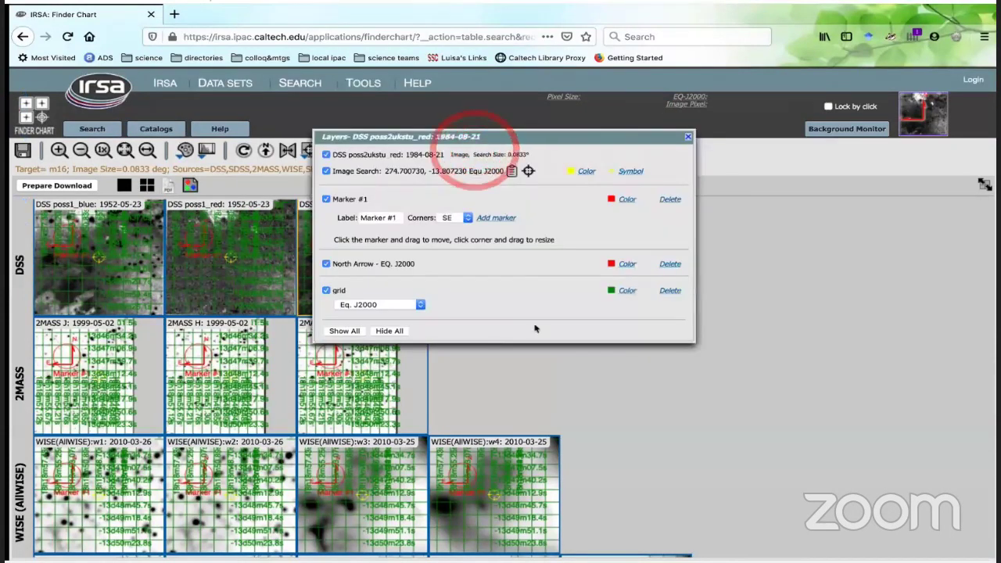
left_click(671, 290)
left_click(670, 263)
left_click(670, 198)
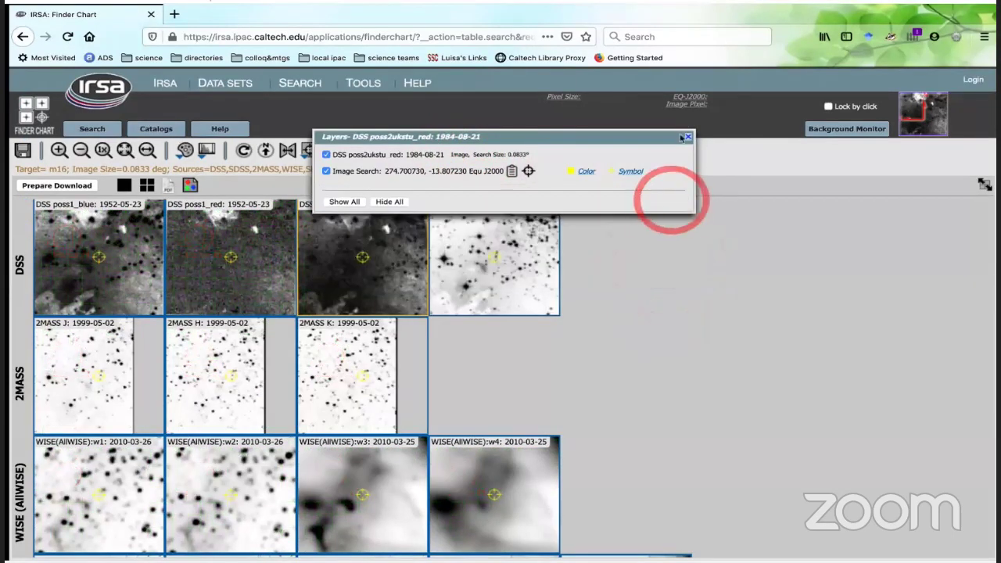
left_click(689, 137)
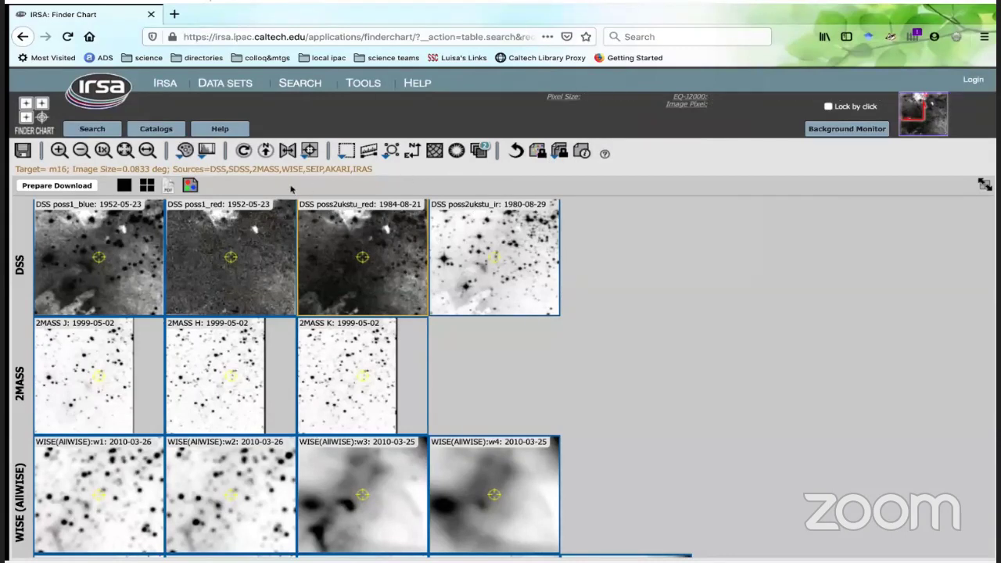
Step: Examine the FITS header of the DSS poss2ukstu_red image, sorted by keyword in descending order
left_click(582, 151)
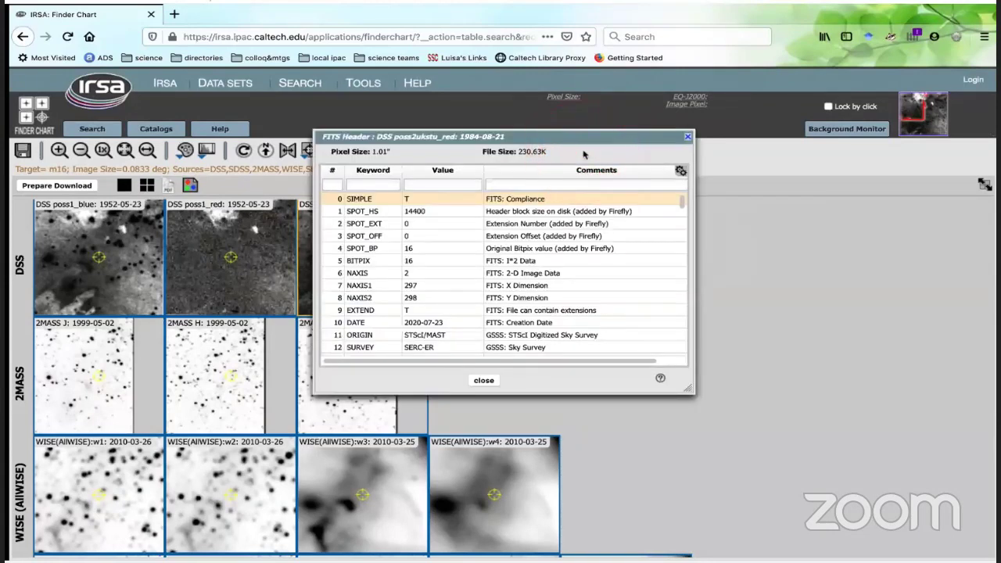
left_click(367, 171)
left_click(368, 172)
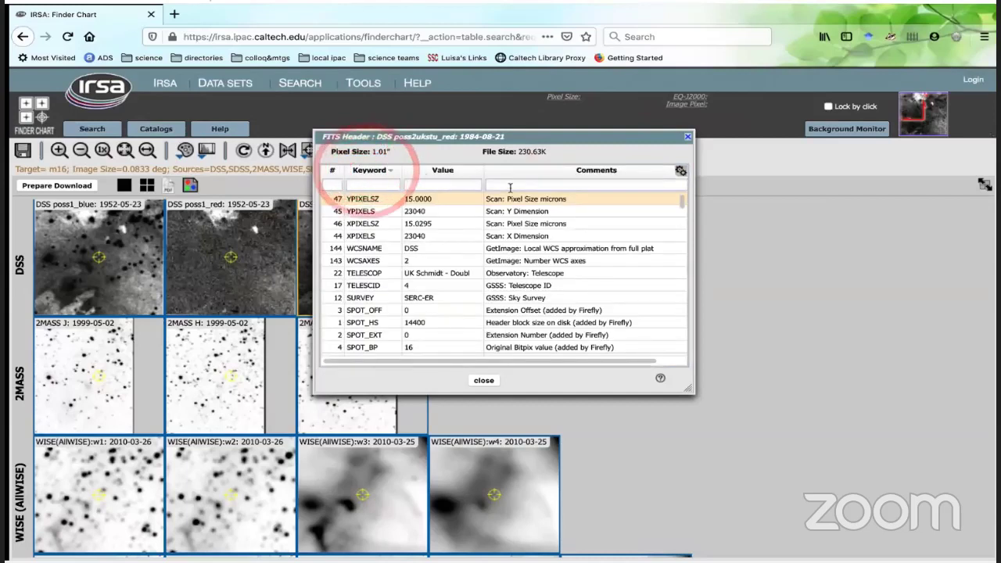
left_click(687, 138)
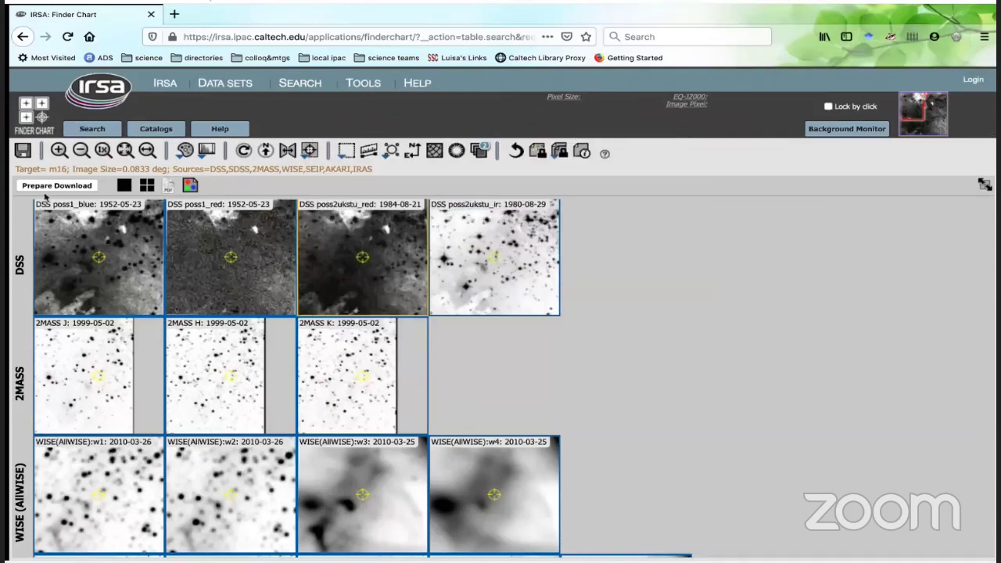
Step: Rerun the m16 search with corresponding catalogs included, searching within the image boundary
left_click(91, 128)
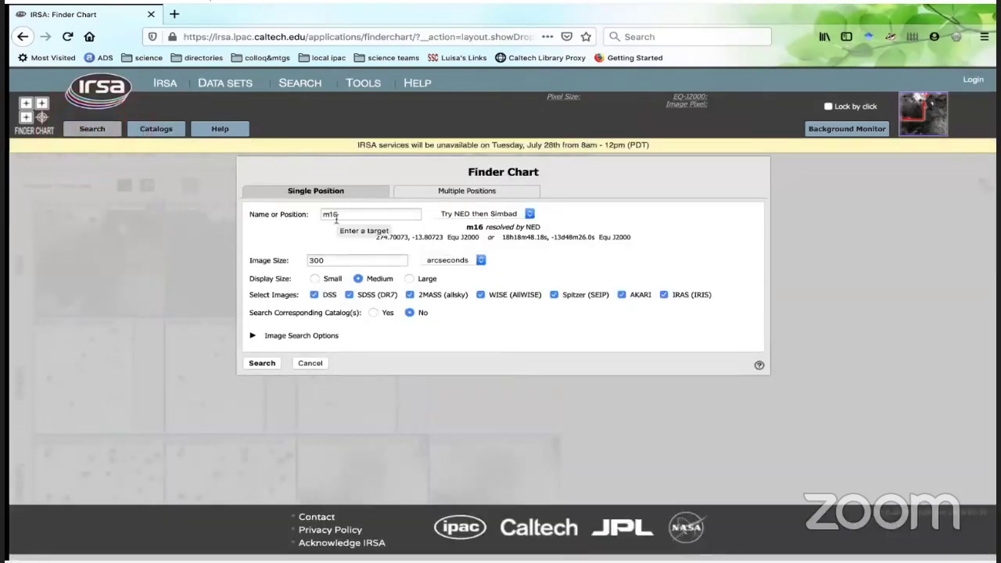
left_click(374, 314)
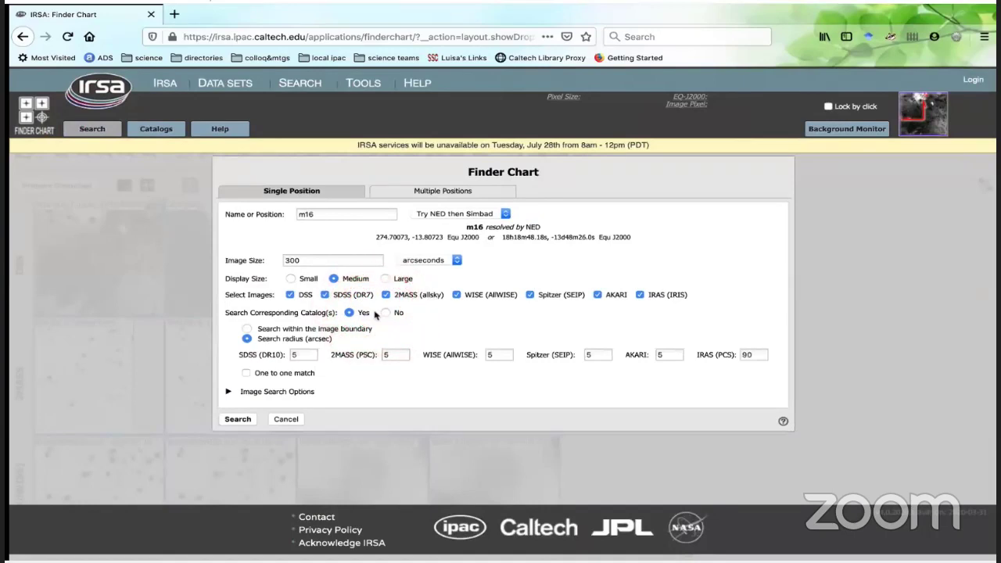
left_click(247, 329)
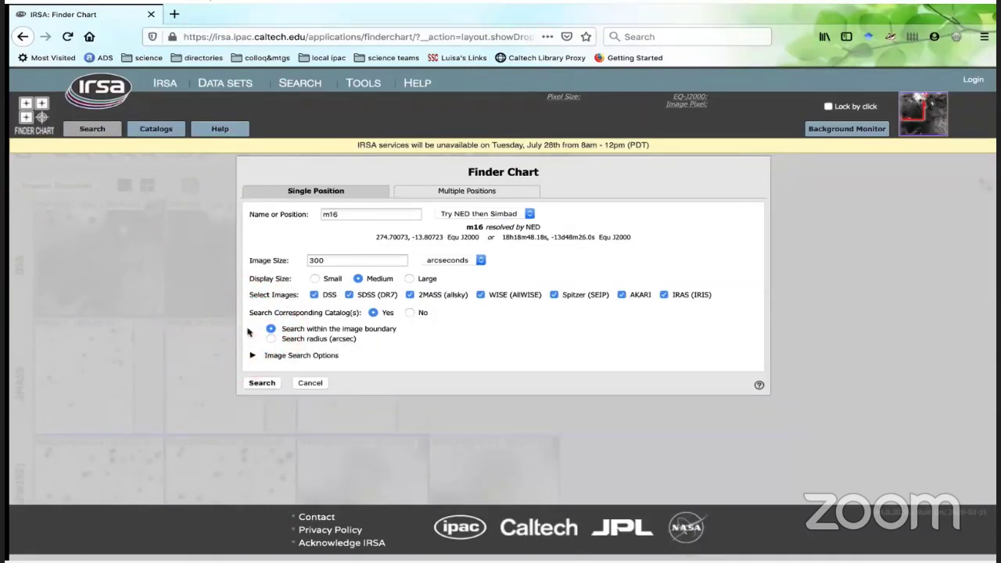
left_click(264, 383)
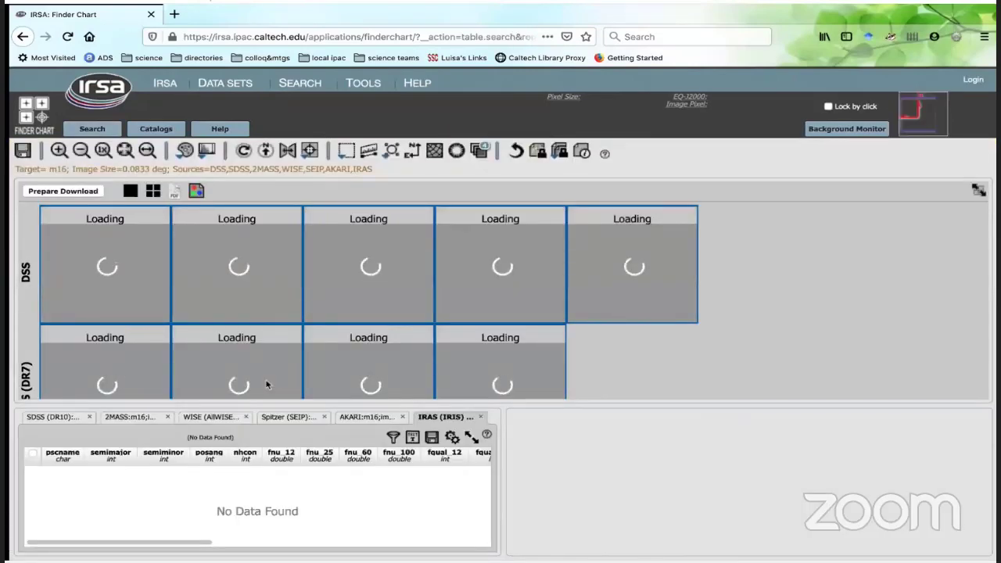
Step: Go through the AKARI, Spitzer, WISE, 2MASS and SDSS catalog tables, and close the SDSS (DR10) table
left_click(275, 383)
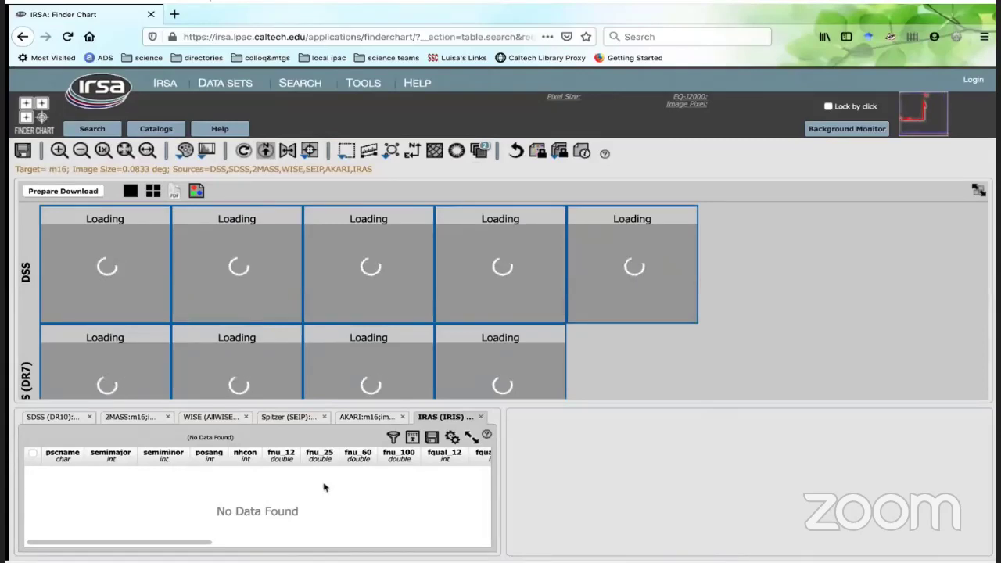
left_click(351, 418)
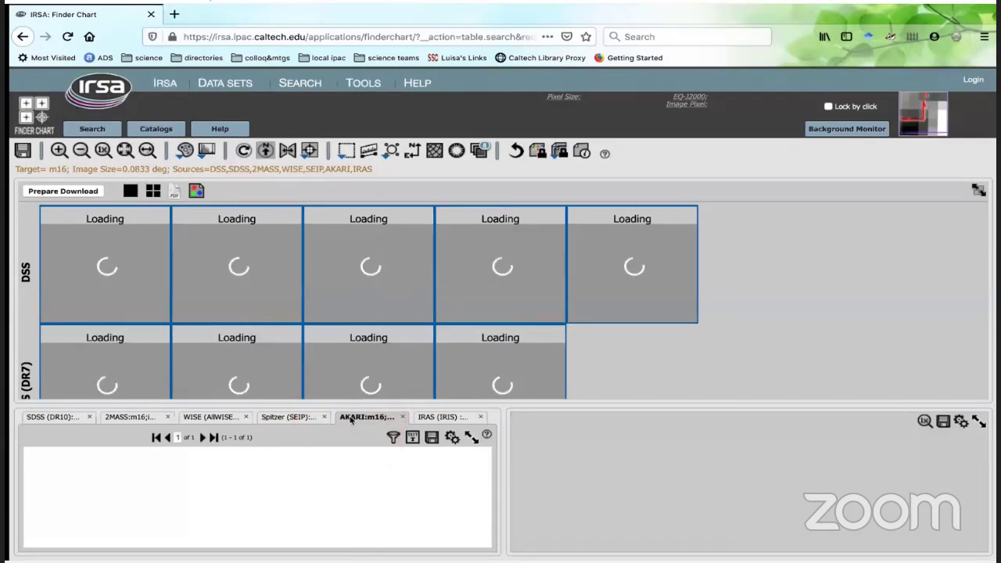
left_click(291, 418)
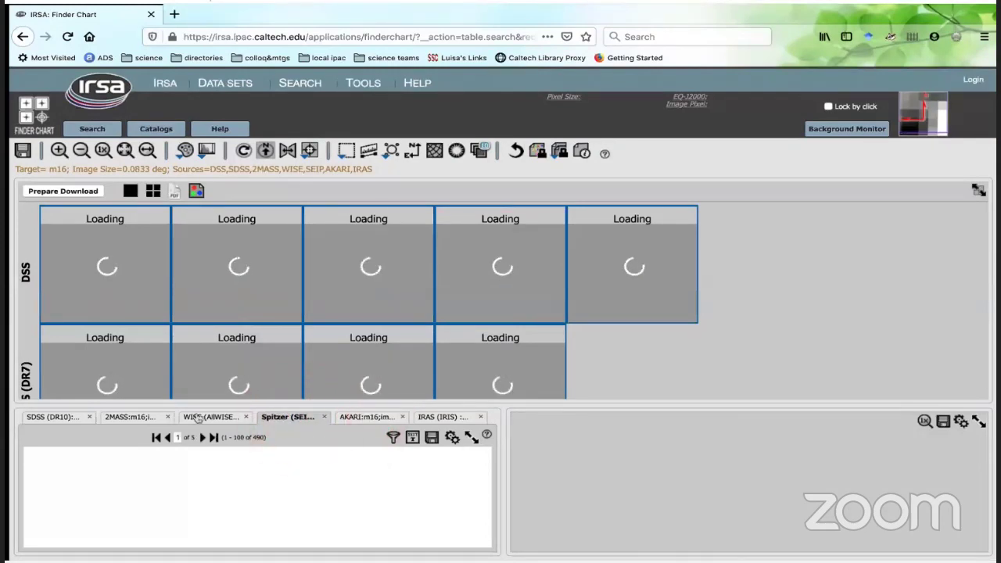
left_click(198, 419)
left_click(108, 419)
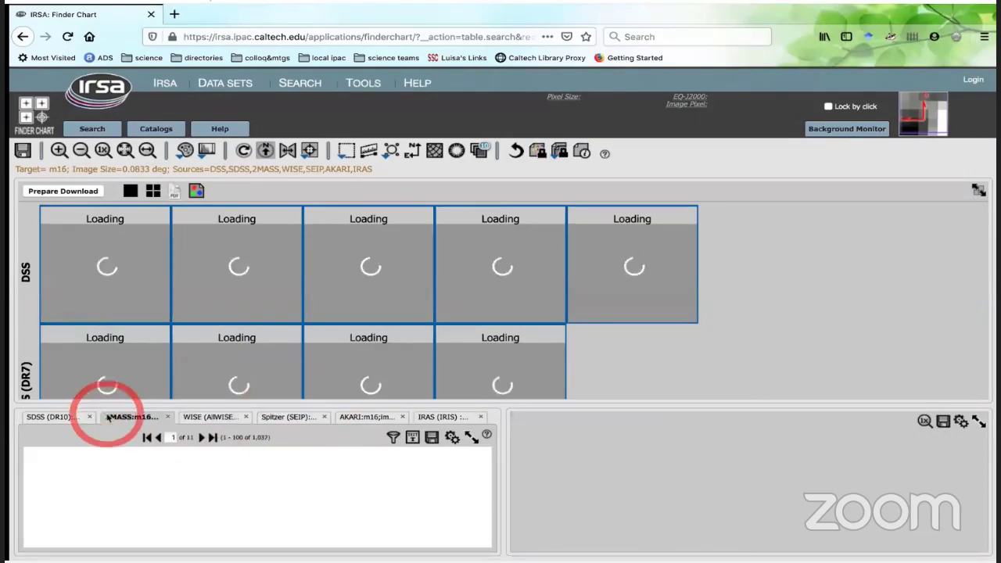
left_click(50, 418)
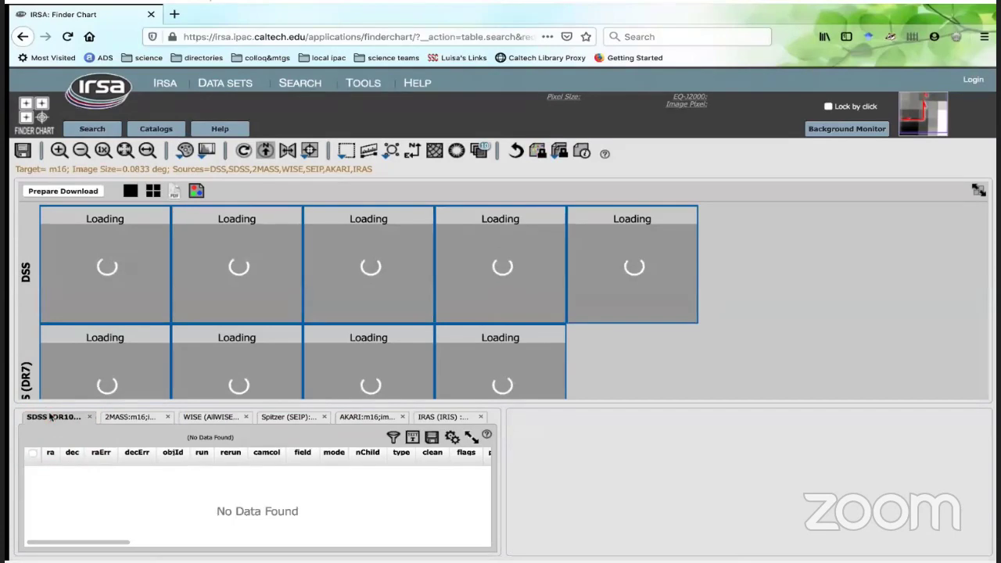
left_click(90, 417)
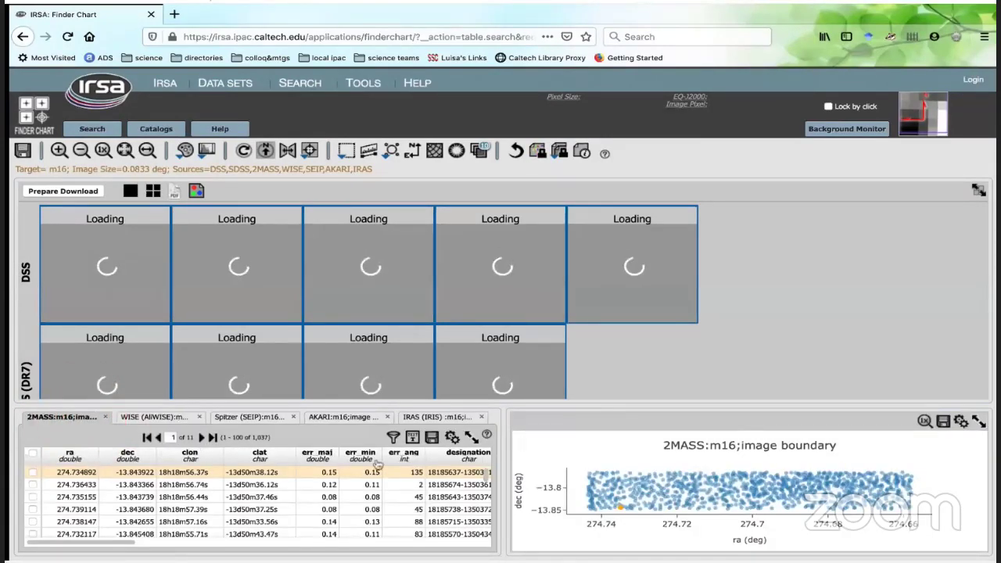
Step: Examine the 2MASS, WISE, AKARI and Spitzer catalog tables alongside their source overlays on the images and the ra/dec plot
scroll(514, 350, "down", 3)
scroll(514, 350, "down", 2)
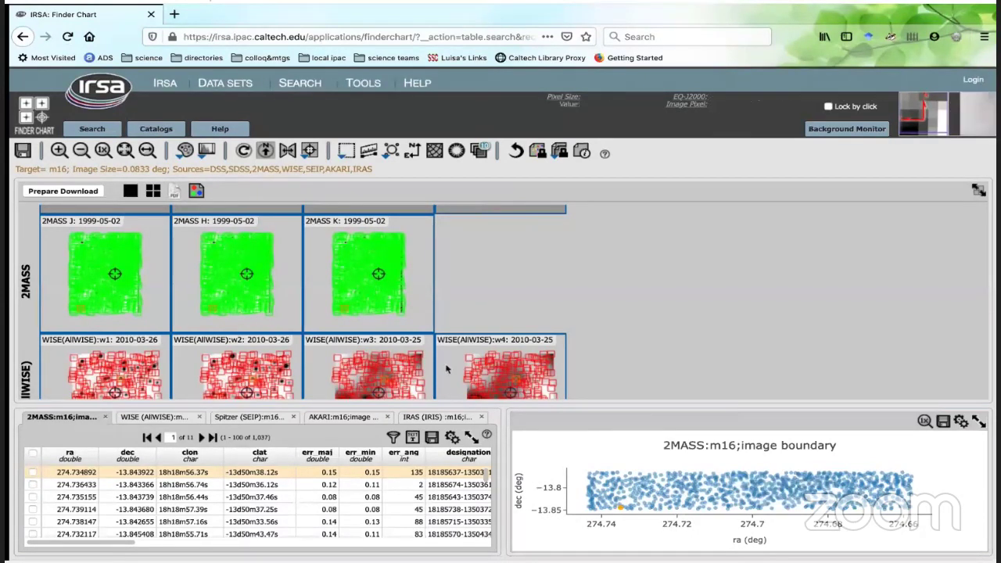
scroll(458, 371, "down", 1)
left_click(153, 417)
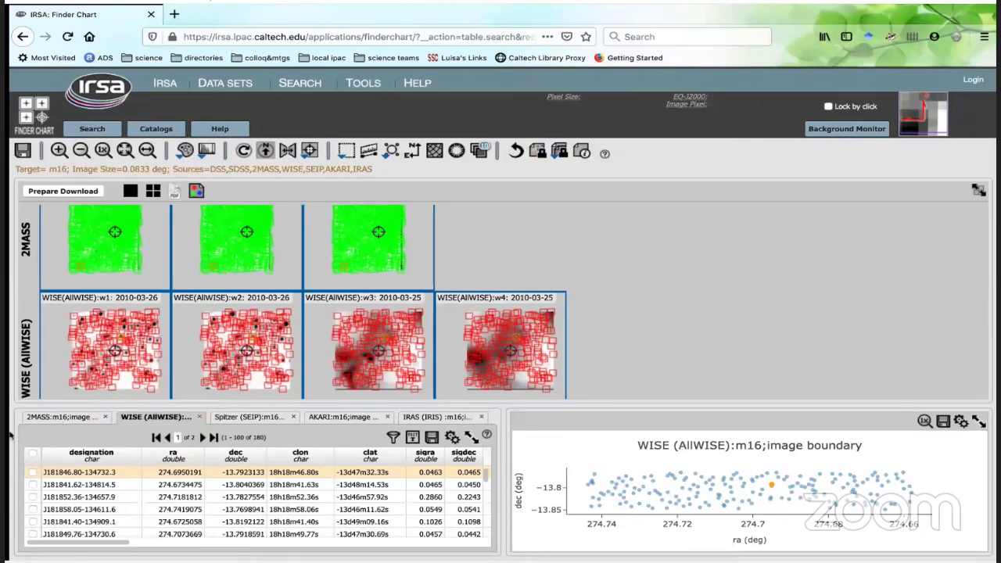
left_click(352, 417)
scroll(371, 377, "down", 5)
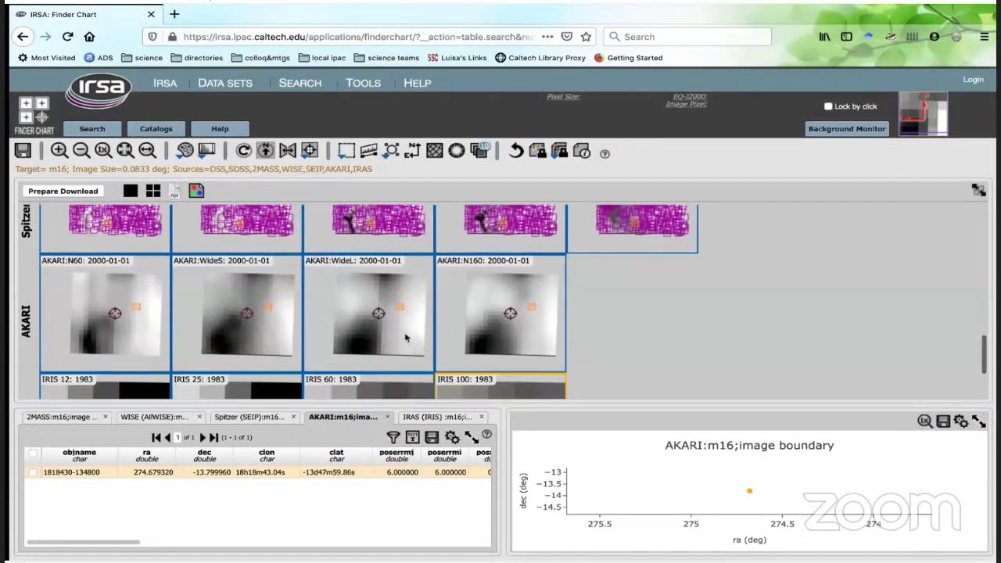
scroll(408, 304, "down", 3)
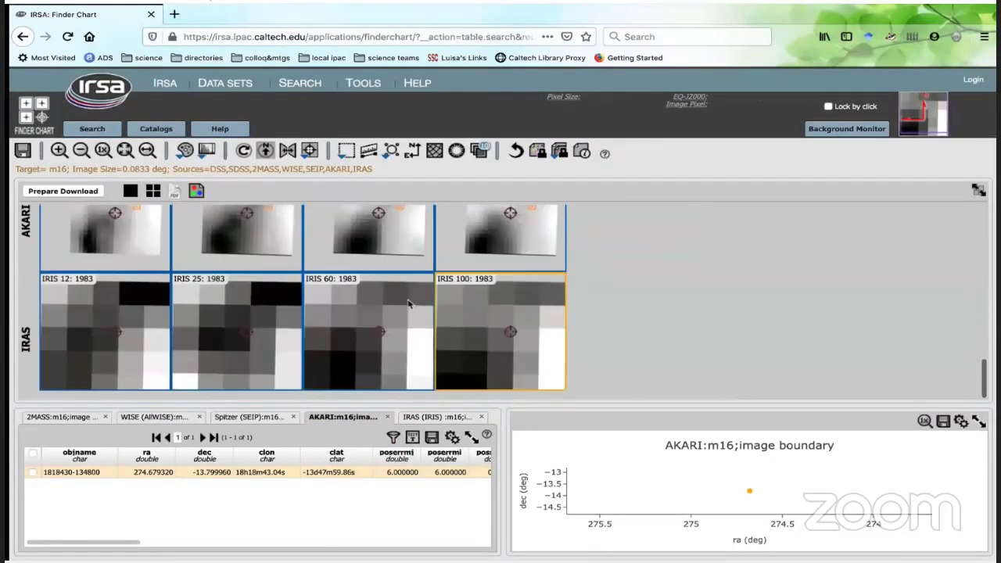
left_click(225, 418)
scroll(290, 365, "up", 1)
scroll(289, 366, "down", 1)
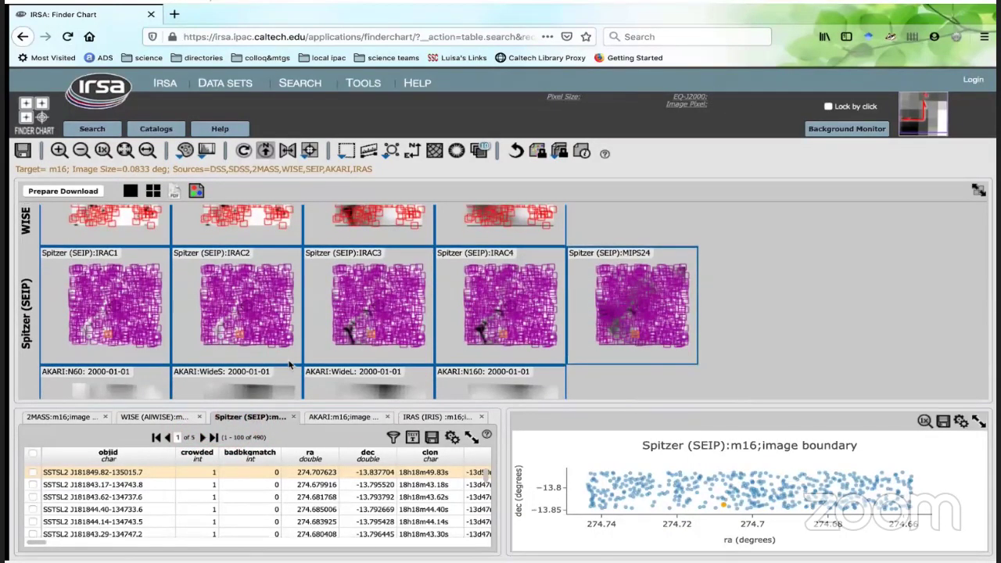
scroll(289, 365, "up", 3)
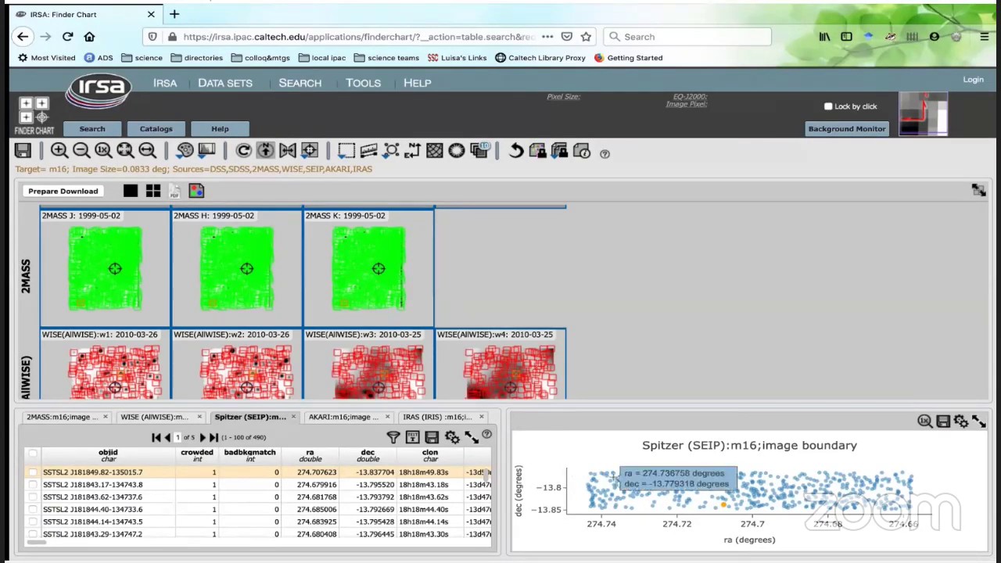
mouse_move(685, 499)
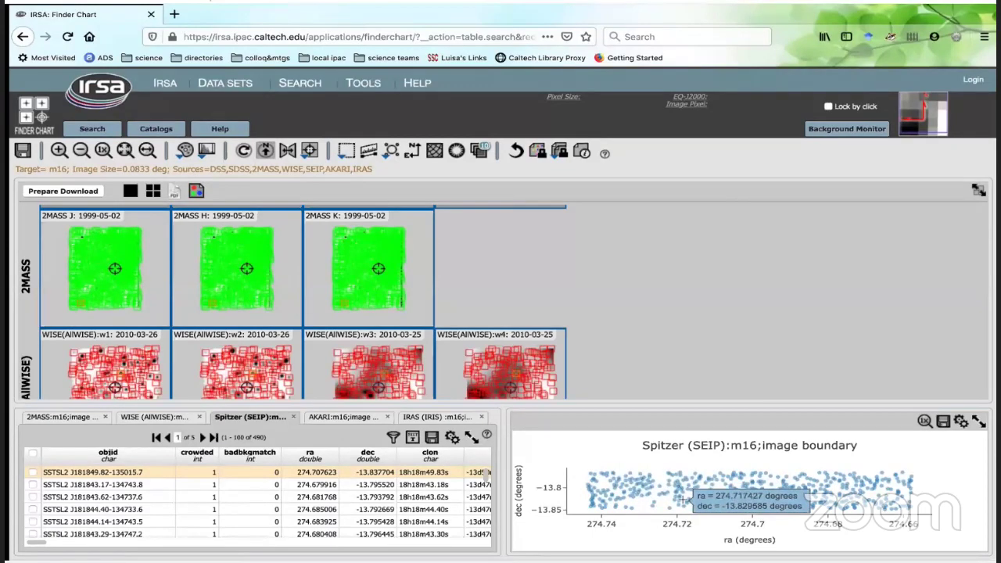
Step: Select the bright source near the upper-left corner of the 2MASS H image and locate it in the 2MASS table and plot
left_click(225, 241)
left_click(224, 240)
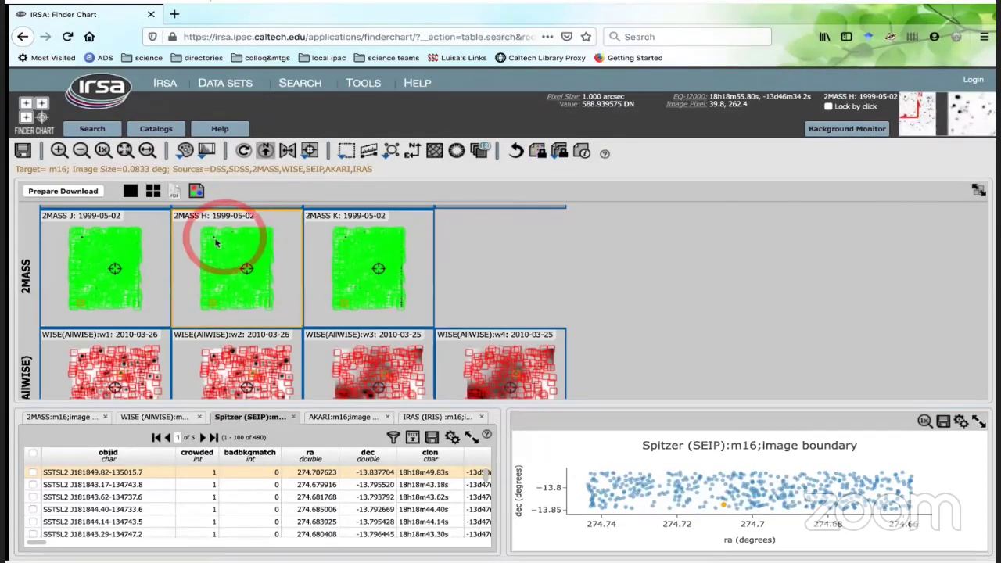
left_click(213, 241)
left_click(214, 241)
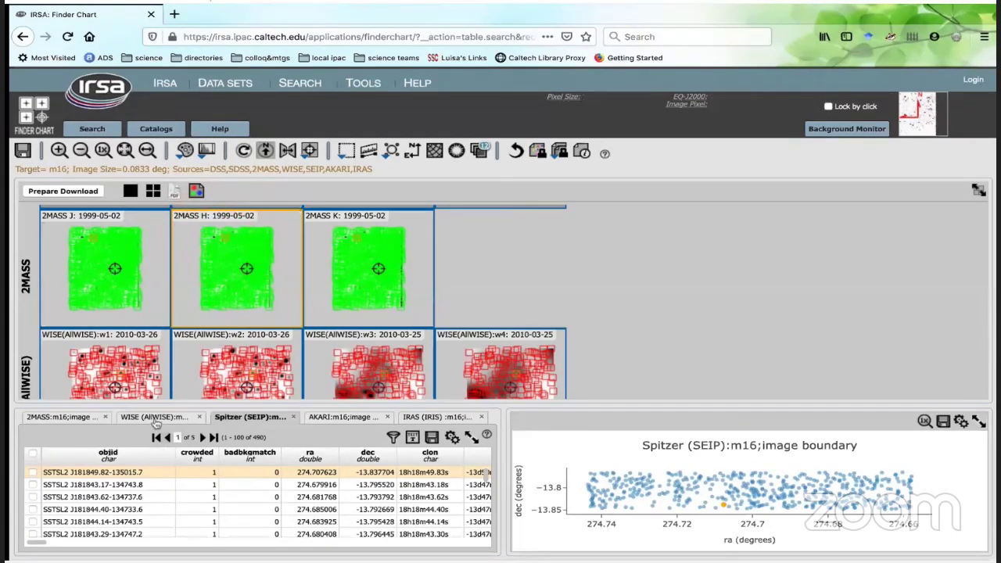
left_click(48, 418)
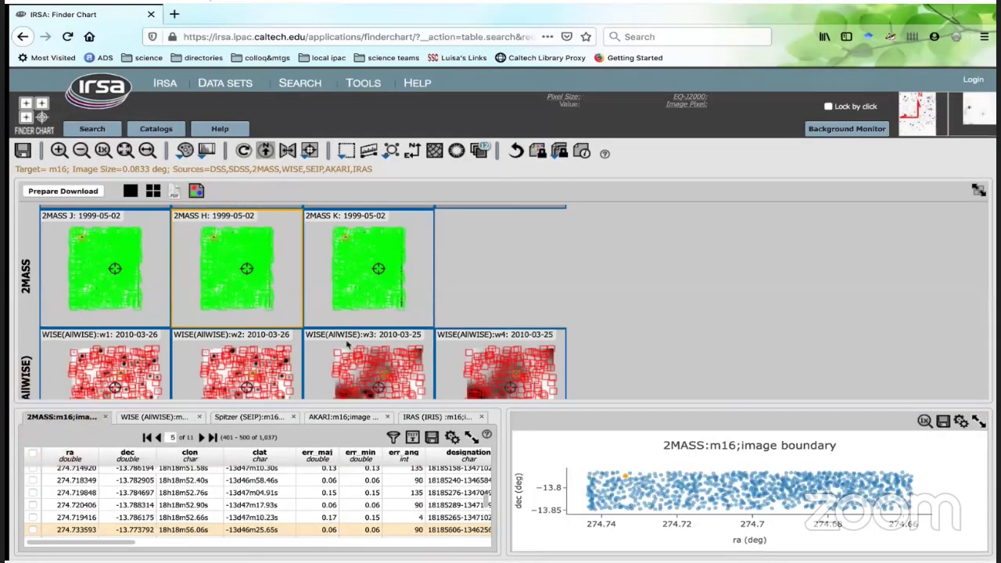
left_click(626, 476)
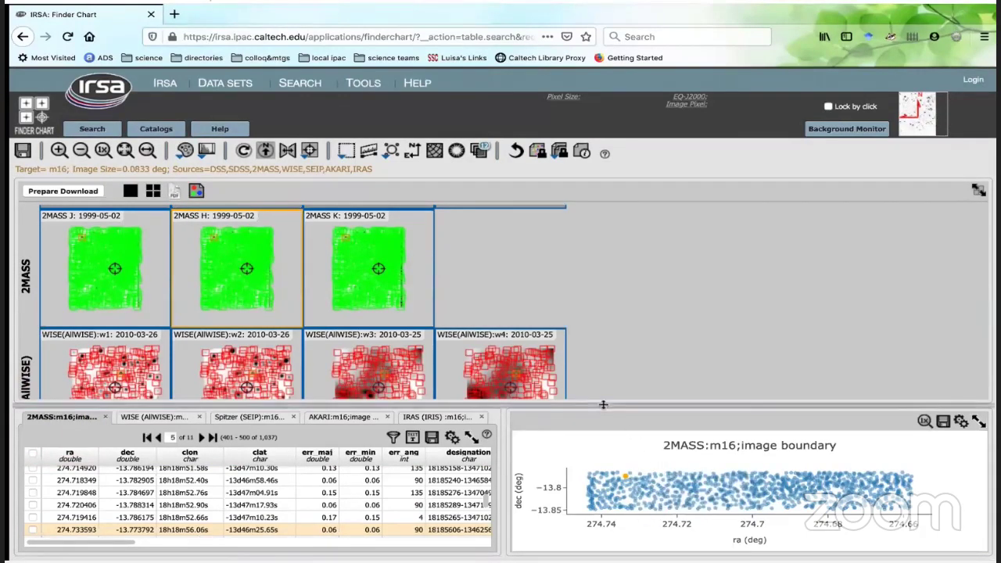
Step: Enlarge the table and plot area, and filter the 2MASS catalog to sources with j_snr > 10
left_click_drag(603, 405, 608, 313)
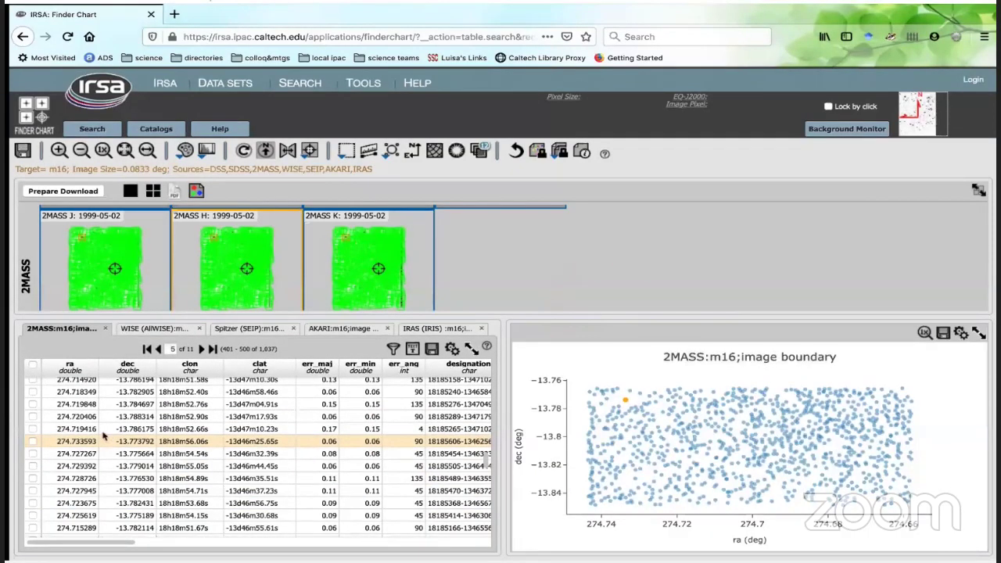
left_click(391, 349)
scroll(383, 376, "right", 8)
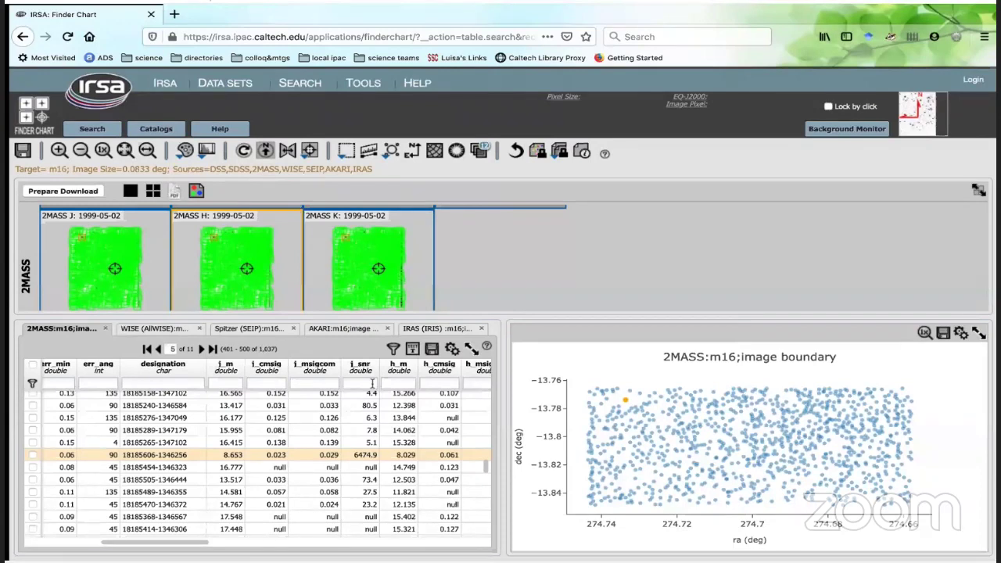
left_click(358, 382)
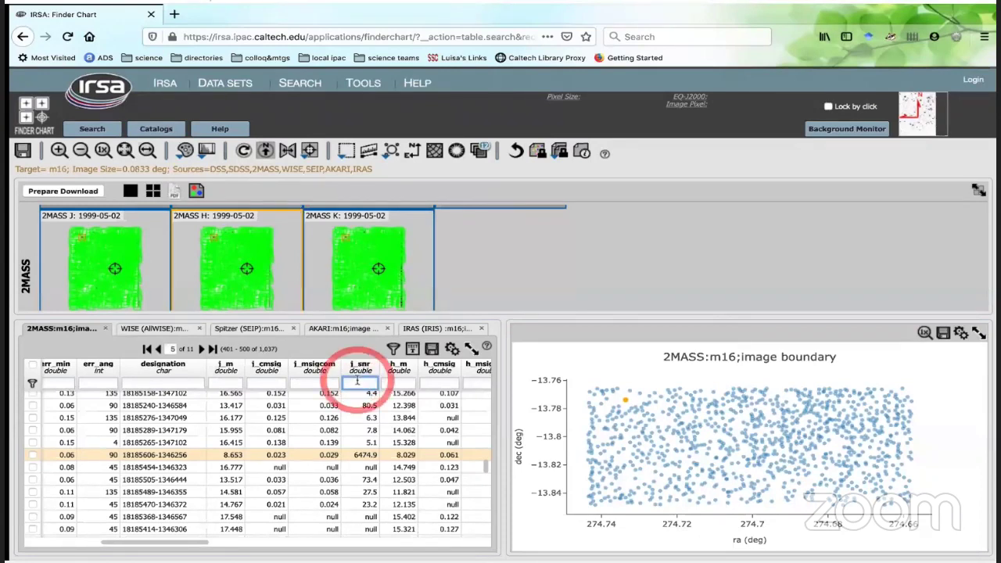
type("> 10")
key("Return")
Step: Filter the 2MASS catalog further to sources with h_snr > 10 and k_snr > 10
scroll(397, 396, "right", 5)
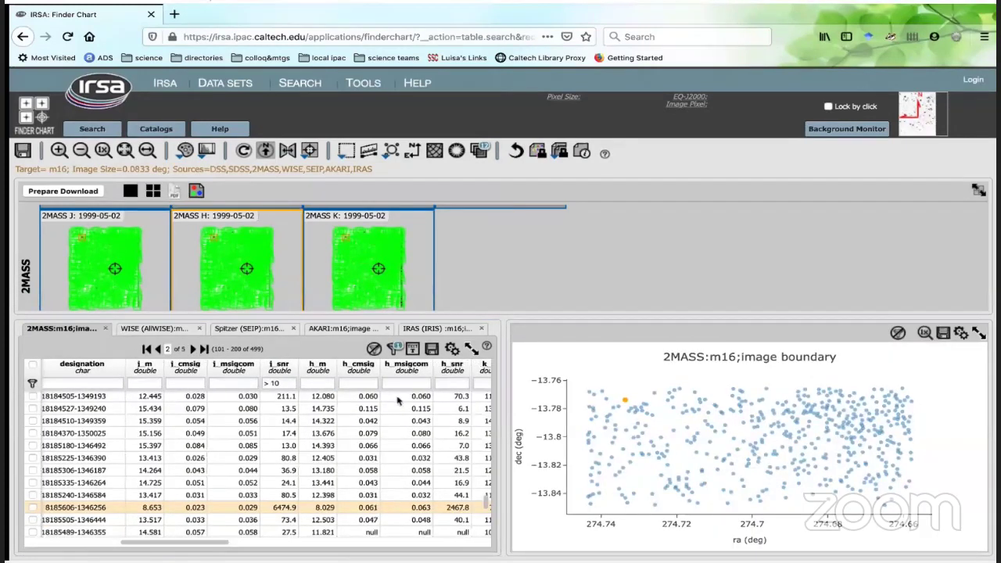
left_click(357, 383)
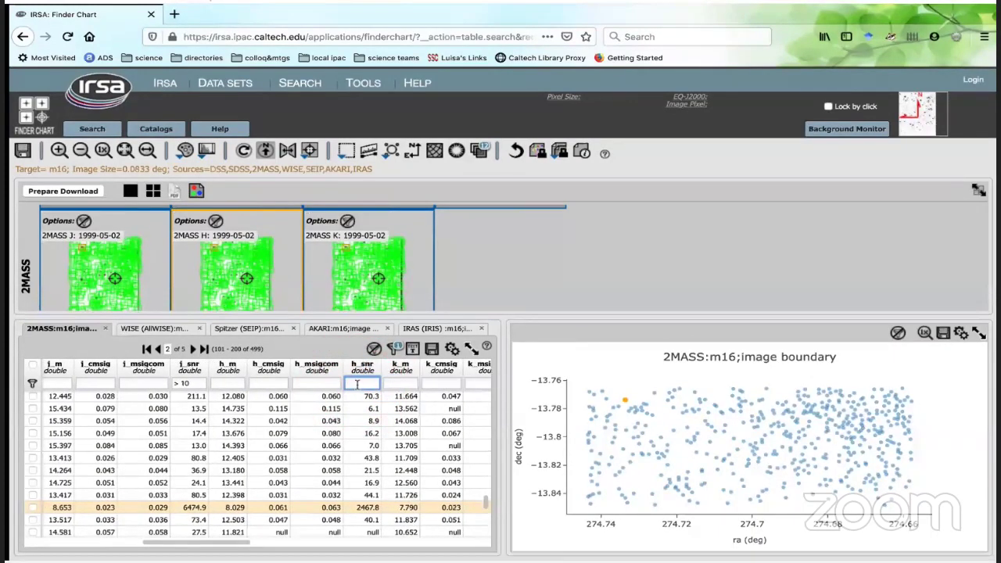
type("> 10")
key("Return")
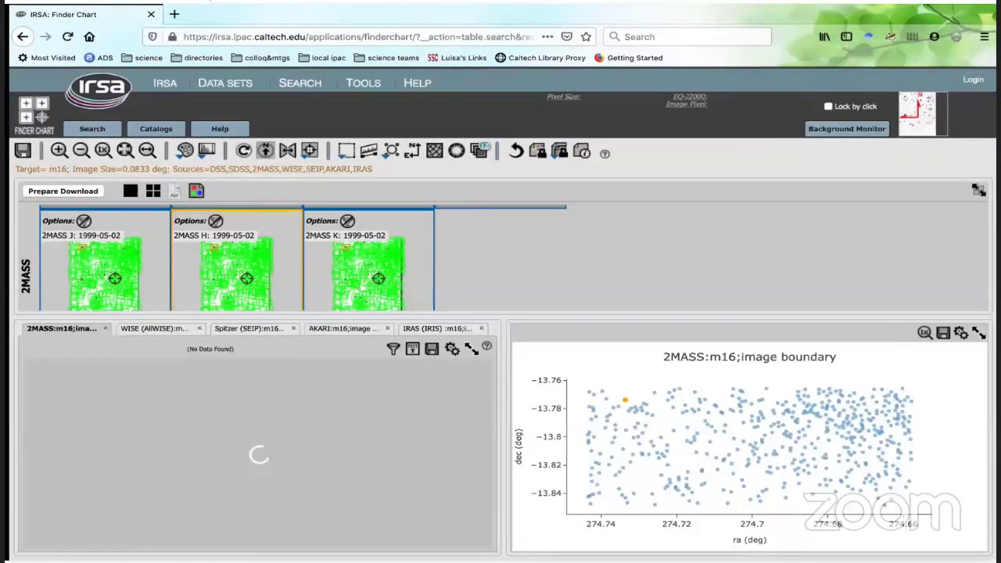
scroll(389, 426, "right", 2)
scroll(391, 422, "right", 3)
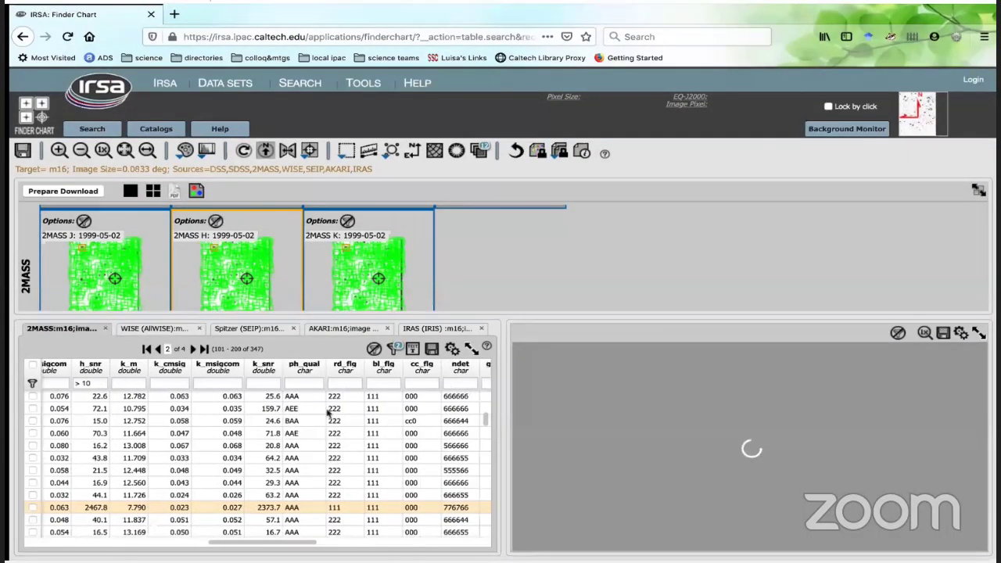
left_click(257, 384)
type(">10")
key("Return")
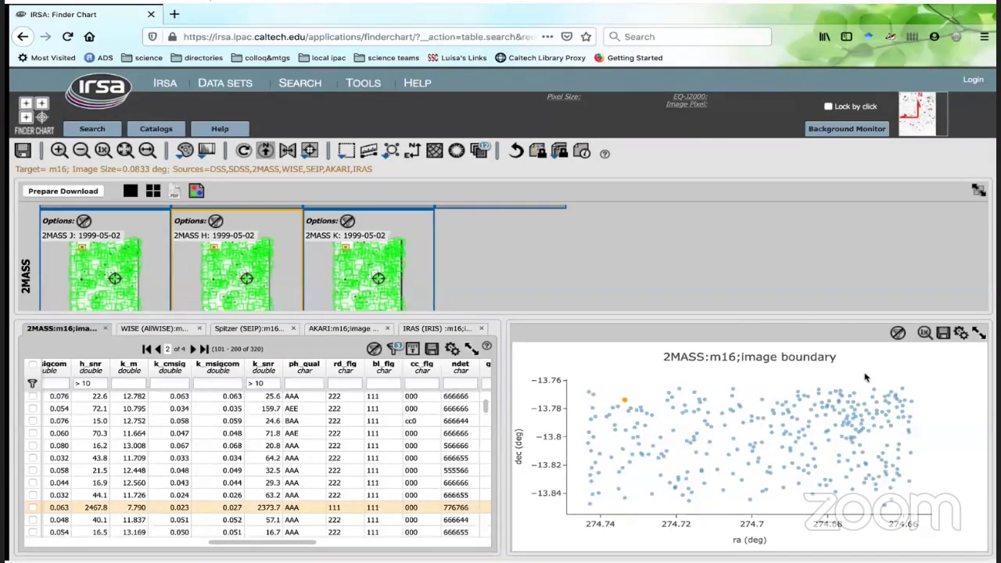
Step: Set the 2MASS plot's X expression to j_m-h_m, picking j_m from the list of available columns
left_click(960, 333)
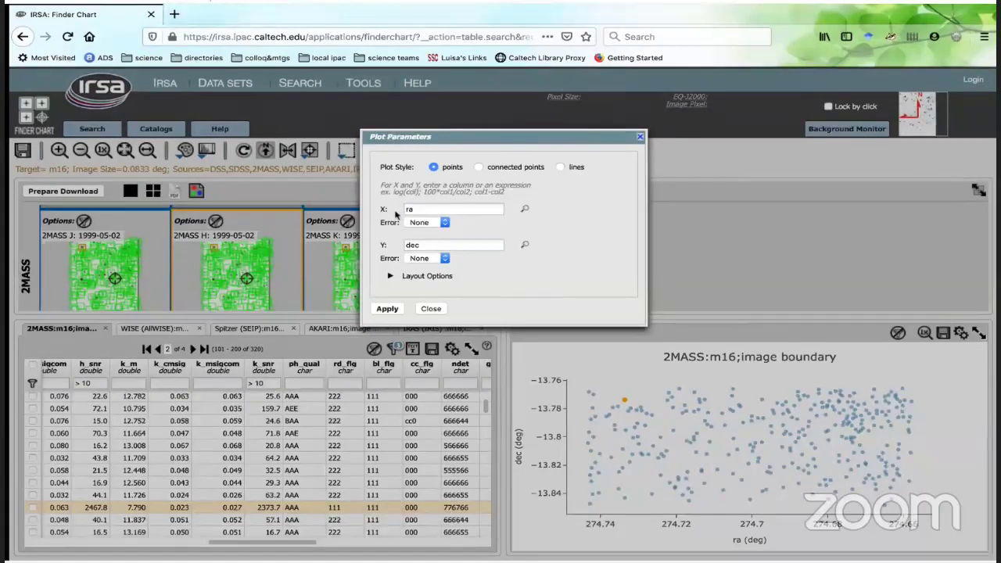
mouse_move(395, 215)
left_click(467, 209)
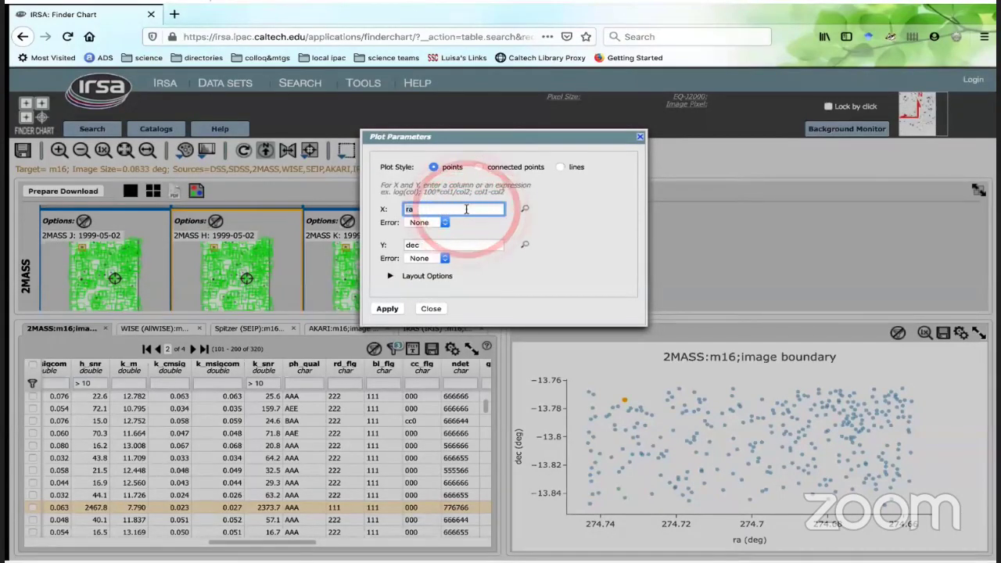
double_click(466, 209)
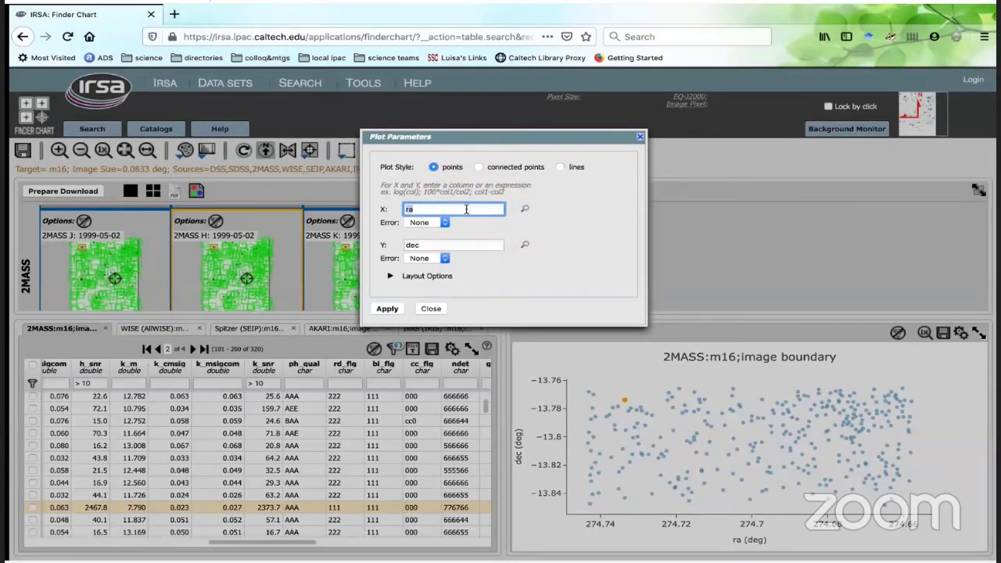
type("j")
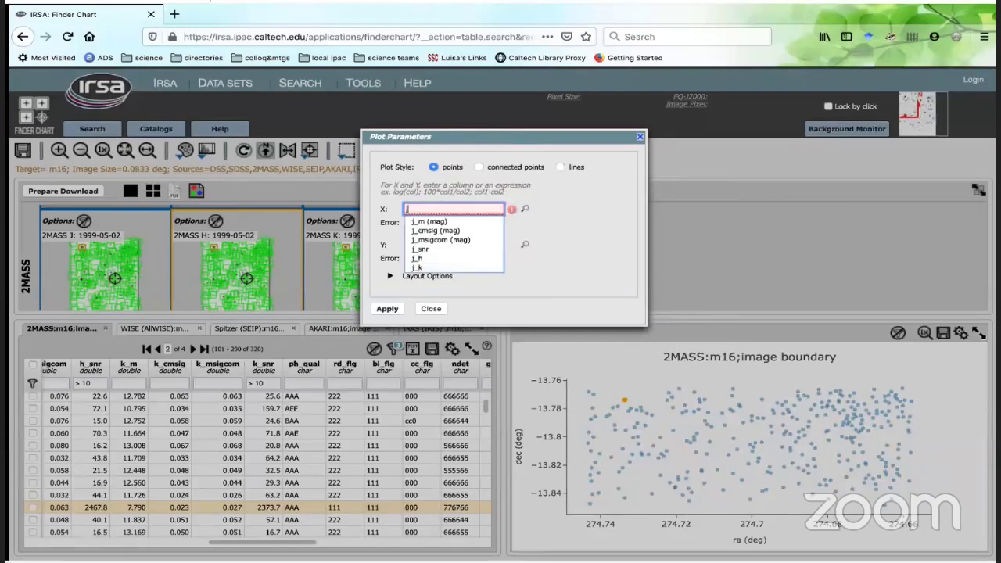
type("_m")
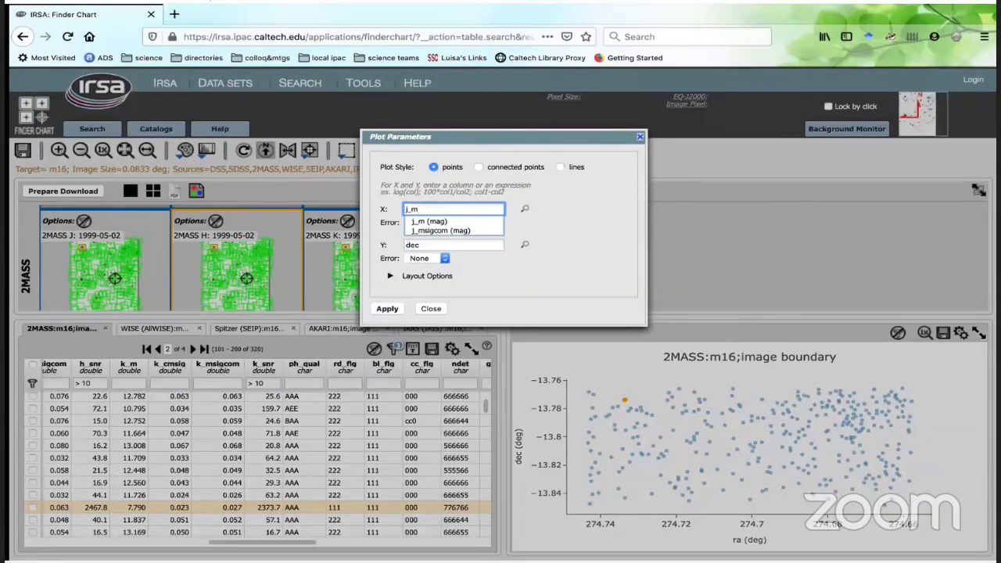
left_click(525, 210)
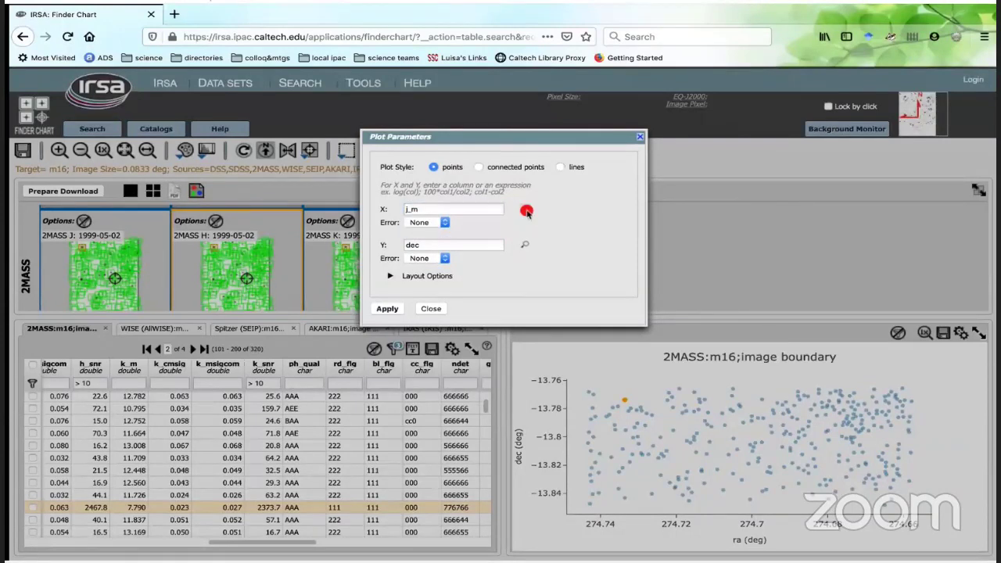
left_click(526, 210)
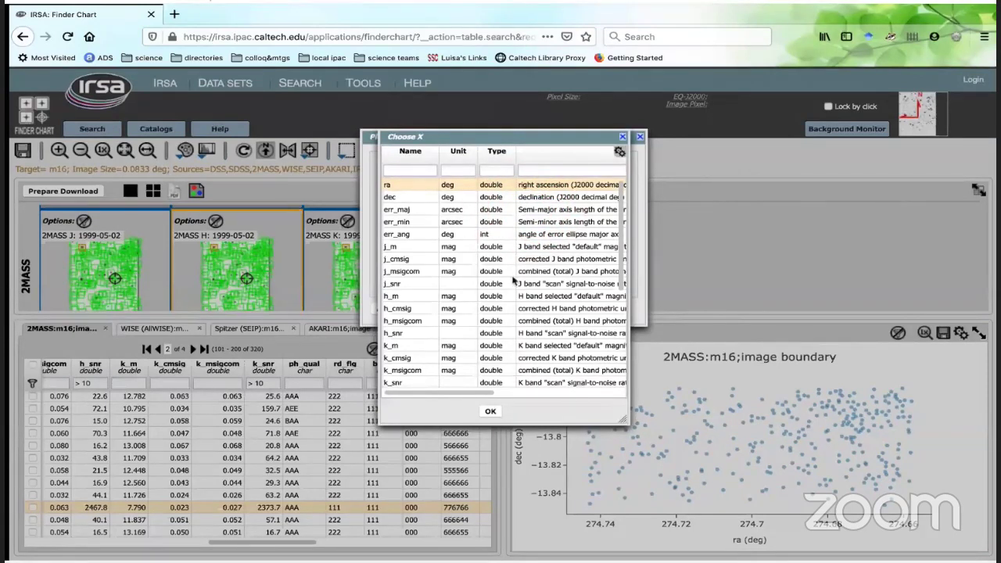
scroll(513, 280, "down", 3)
scroll(514, 280, "up", 3)
double_click(438, 246)
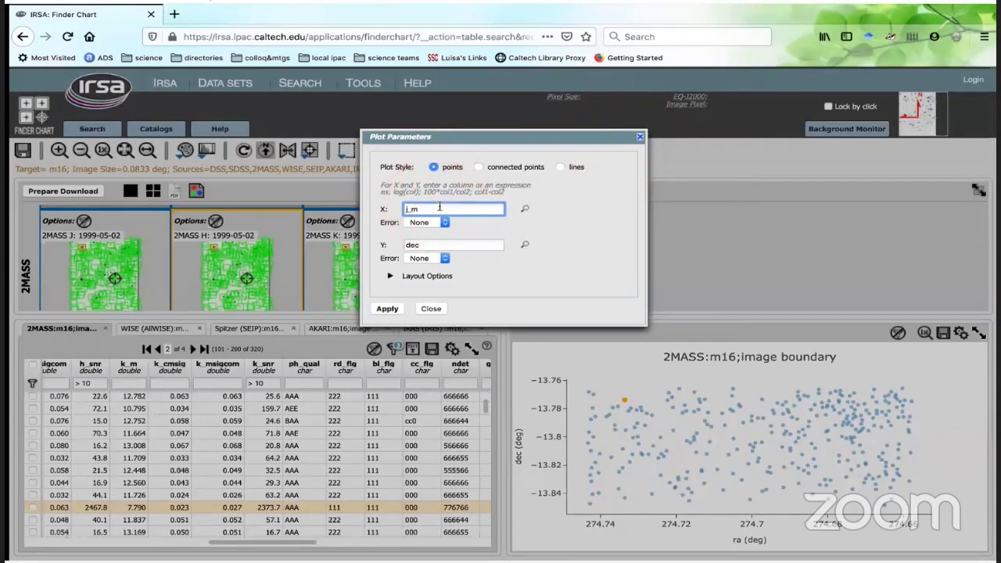
type("-h_m")
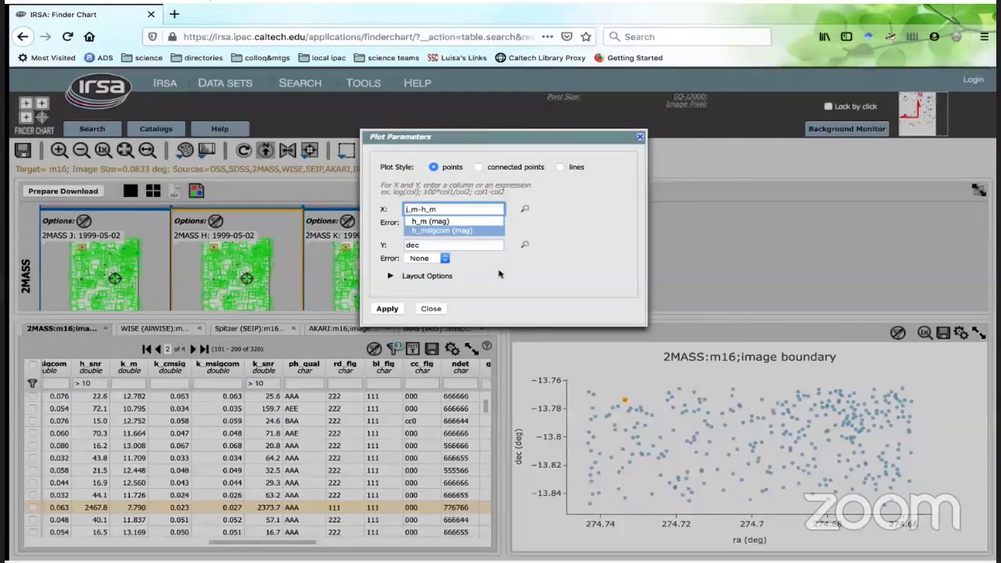
Step: Expand the plot's layout options and set its Y expression to h_m-k_m
left_click(496, 274)
double_click(415, 245)
type("h_m-k_m")
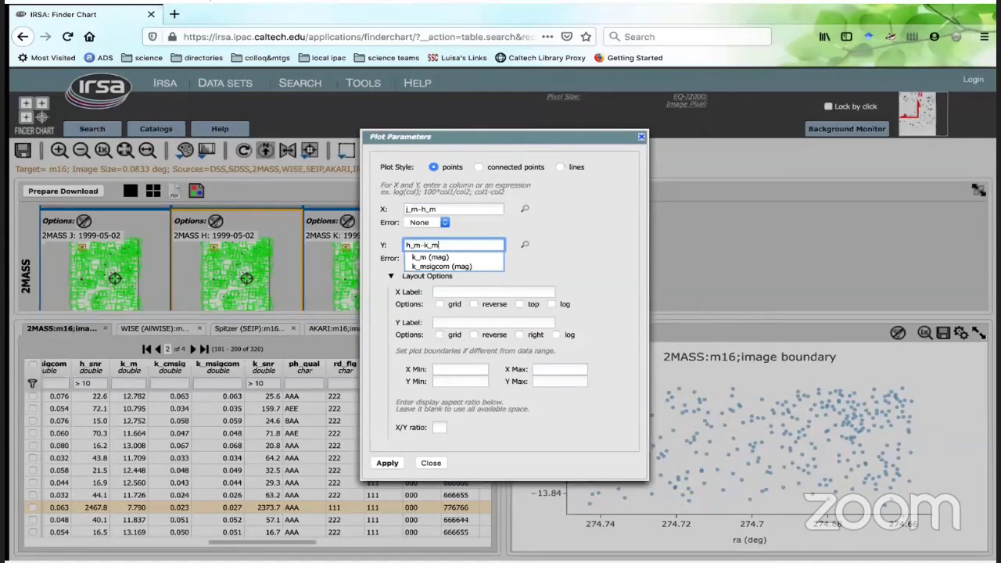
Step: Plot the 2MASS sources with the chosen color expressions and select the point with the largest j_m-h_m value
left_click(387, 463)
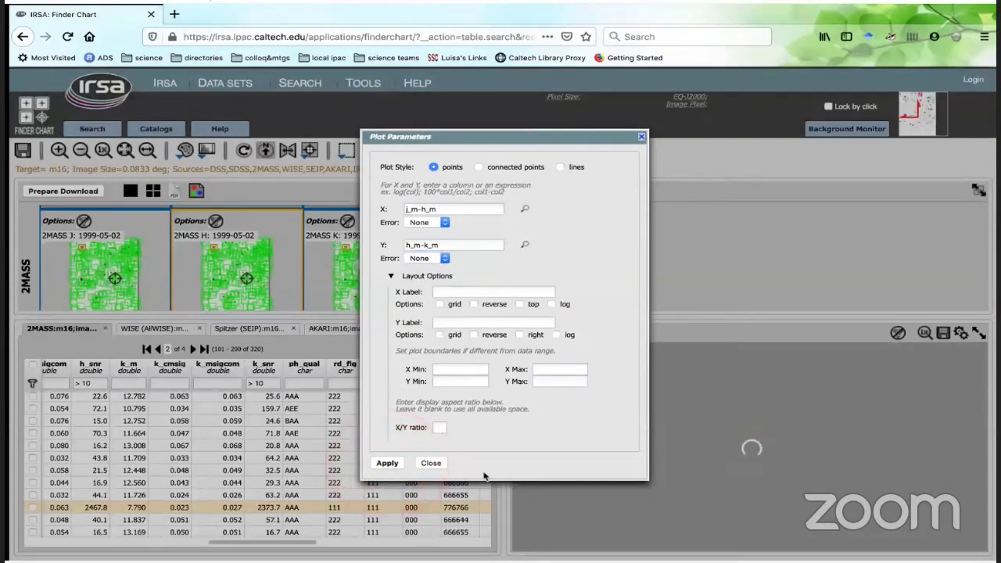
left_click(428, 462)
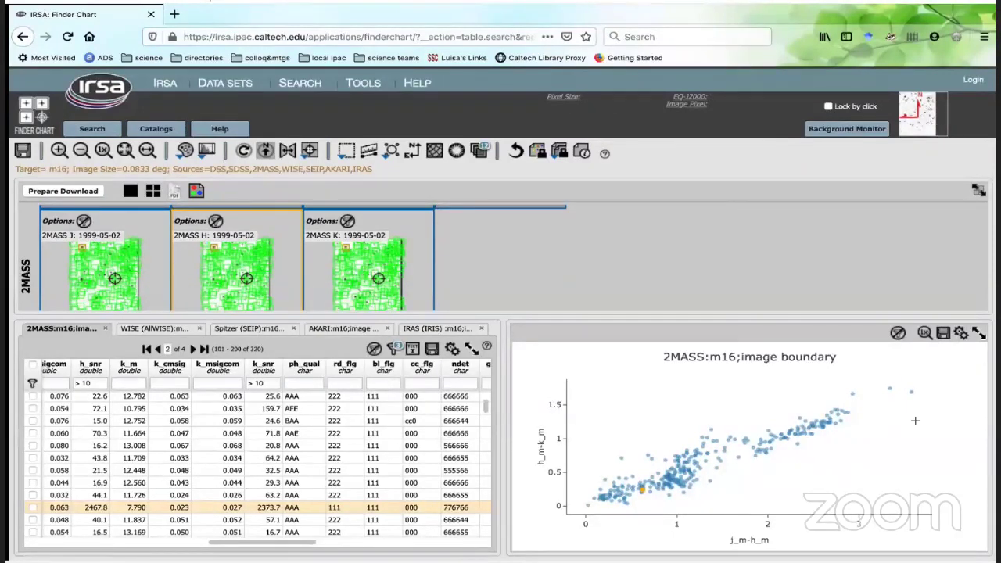
mouse_move(913, 389)
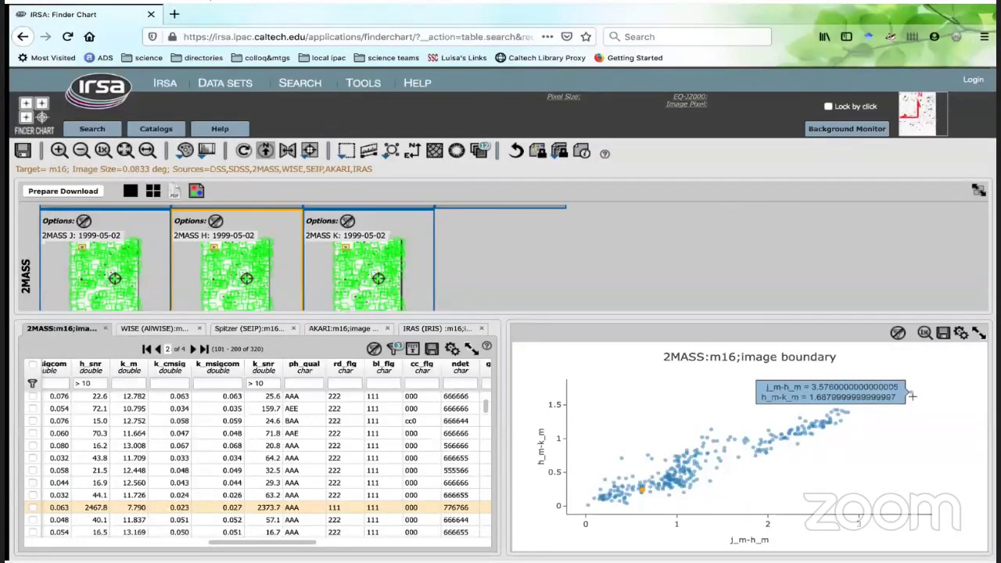
left_click(910, 392)
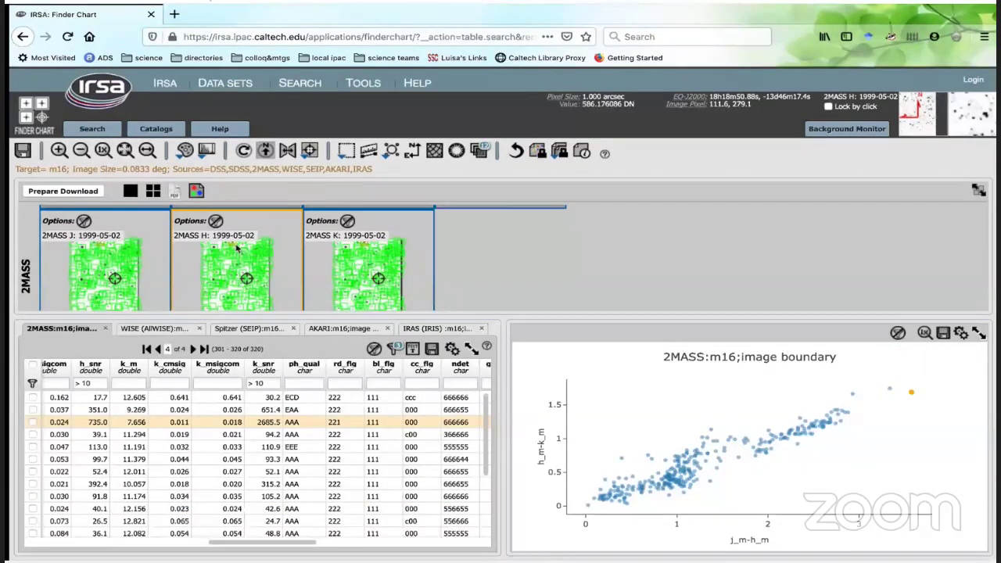
Step: Show the 2MASS H image on its own, zoomed in, and locate the source selected in the plot
left_click(129, 191)
left_click(58, 150)
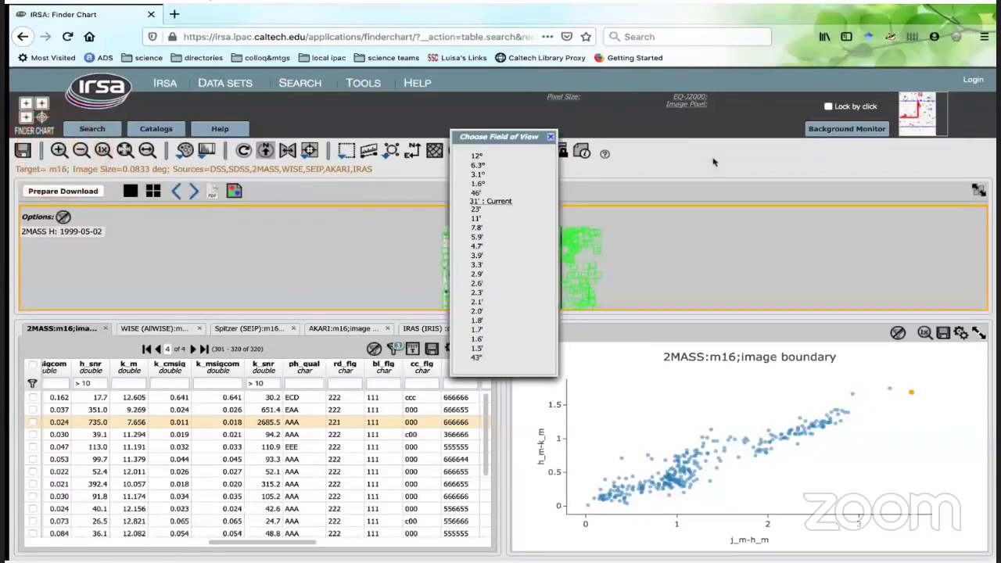
left_click(550, 138)
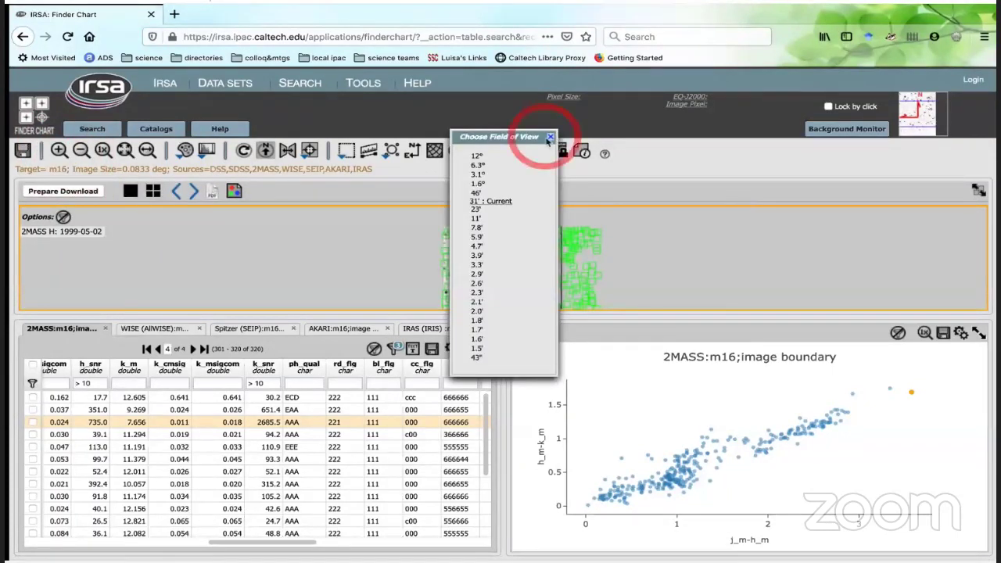
left_click(665, 302)
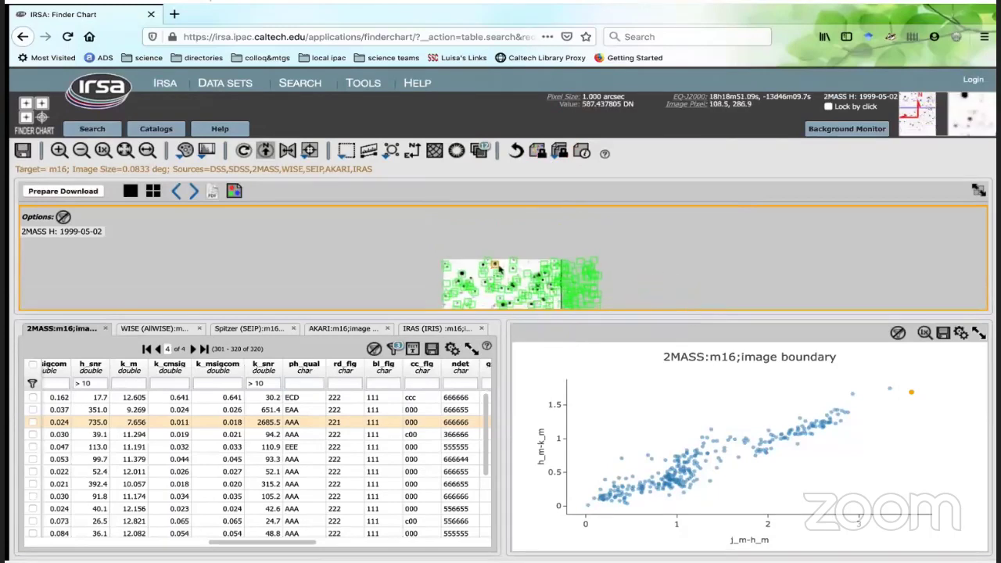
mouse_move(913, 392)
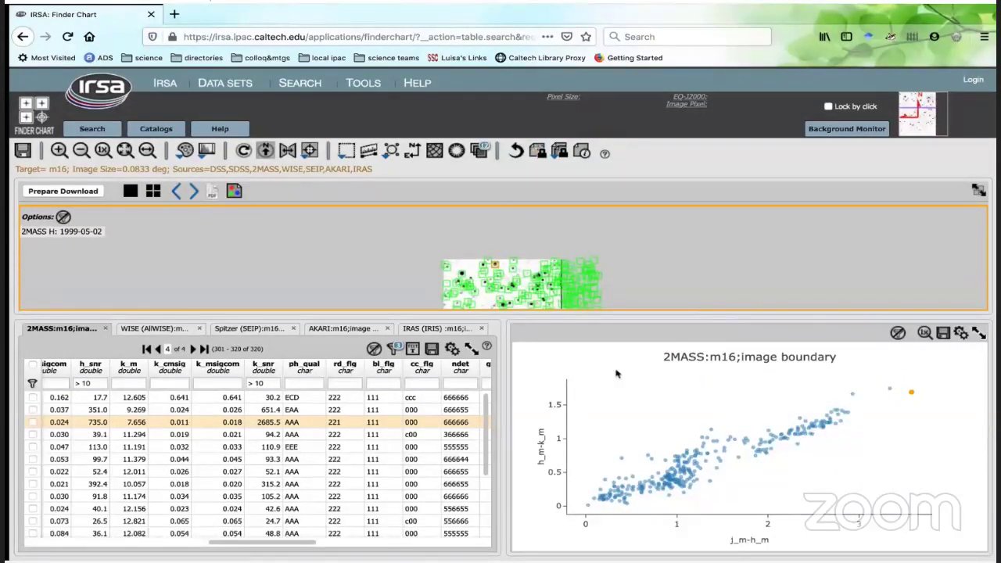
Step: Clear all filters from the 2MASS catalog and restore the multi-image grid in a taller image area
left_click(373, 351)
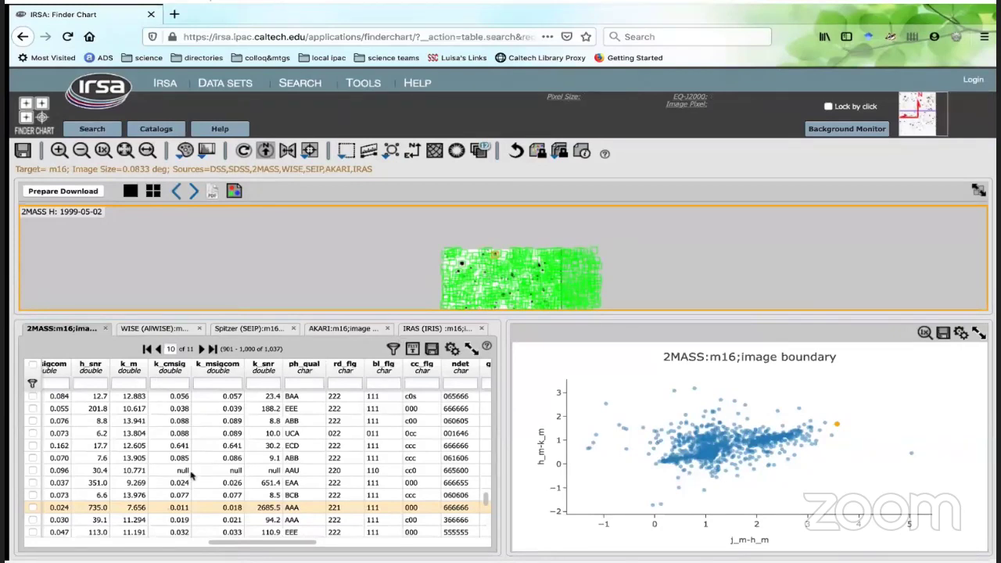
left_click(153, 195)
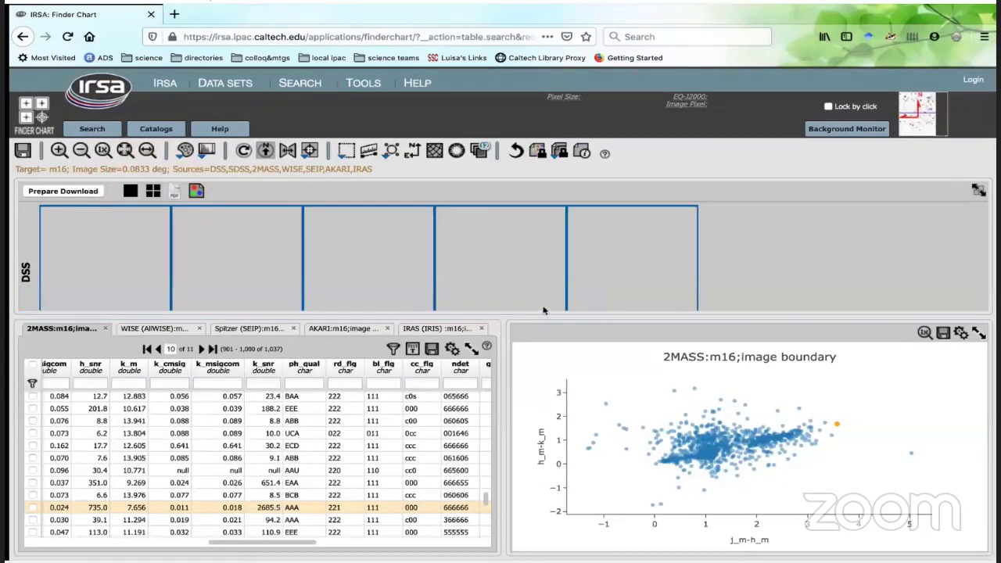
left_click_drag(545, 313, 521, 351)
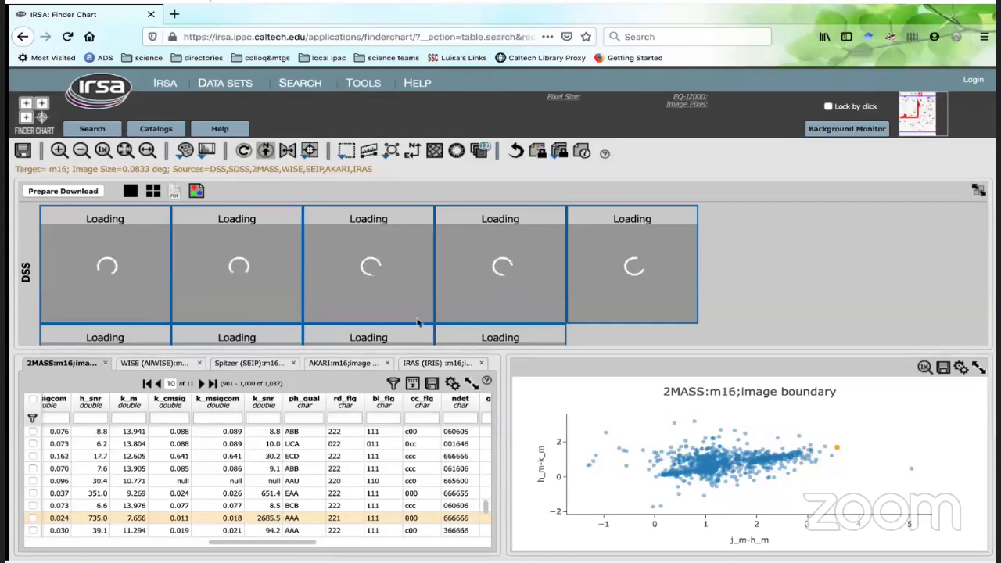
scroll(782, 312, "down", 3)
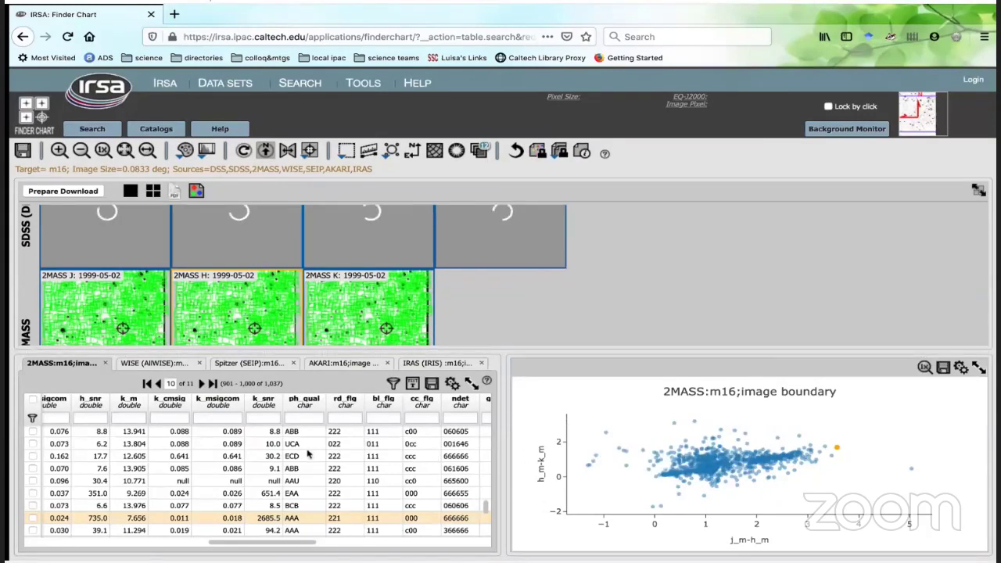
Step: Open IRSA Viewer from the archive's home page and set the image search target to m16
left_click(79, 94)
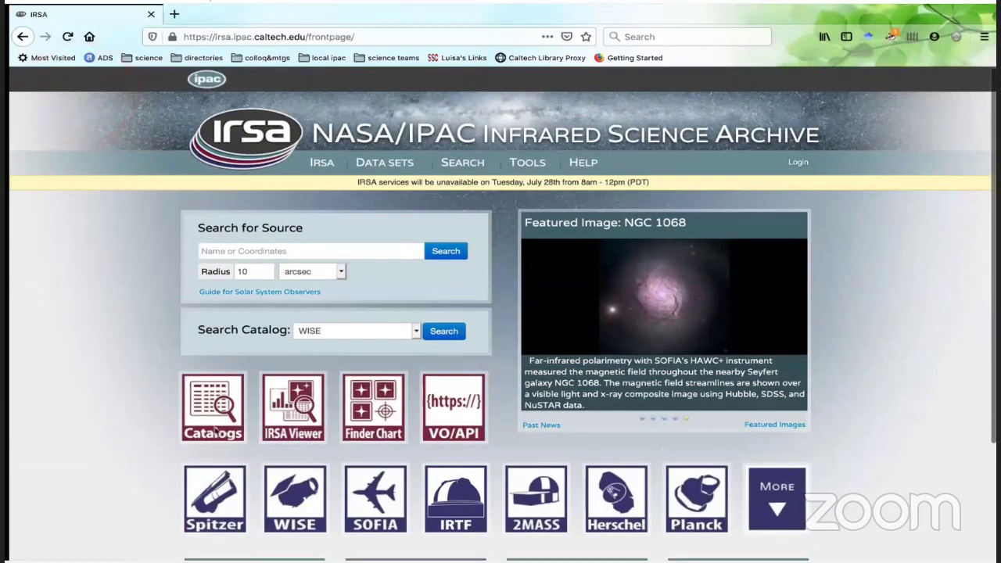
left_click(293, 435)
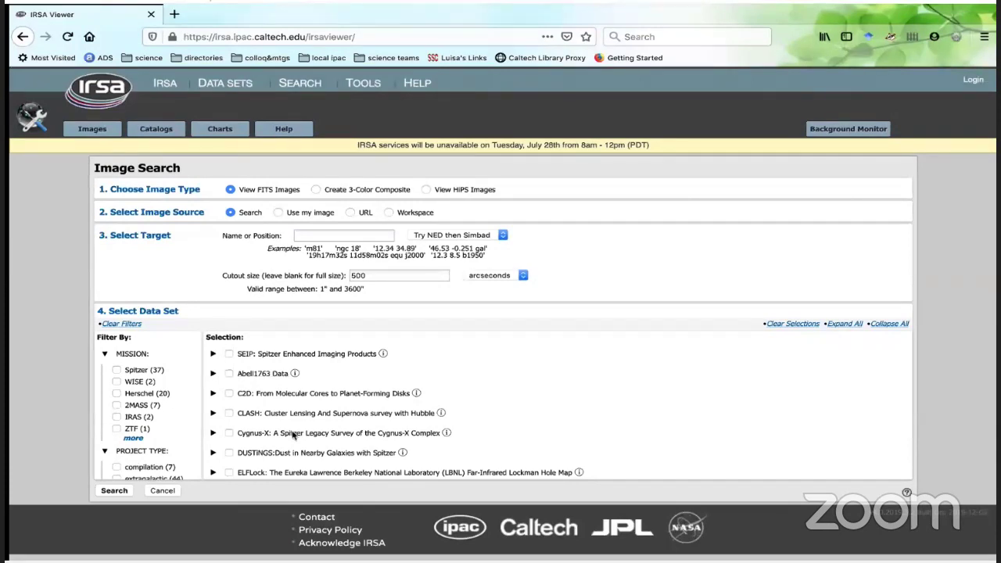
left_click(301, 236)
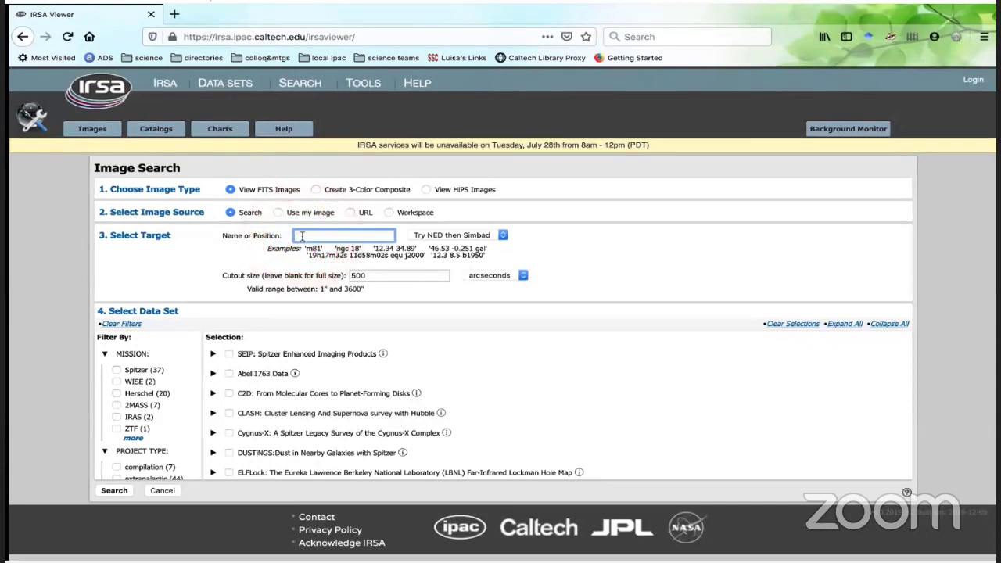
type("m1")
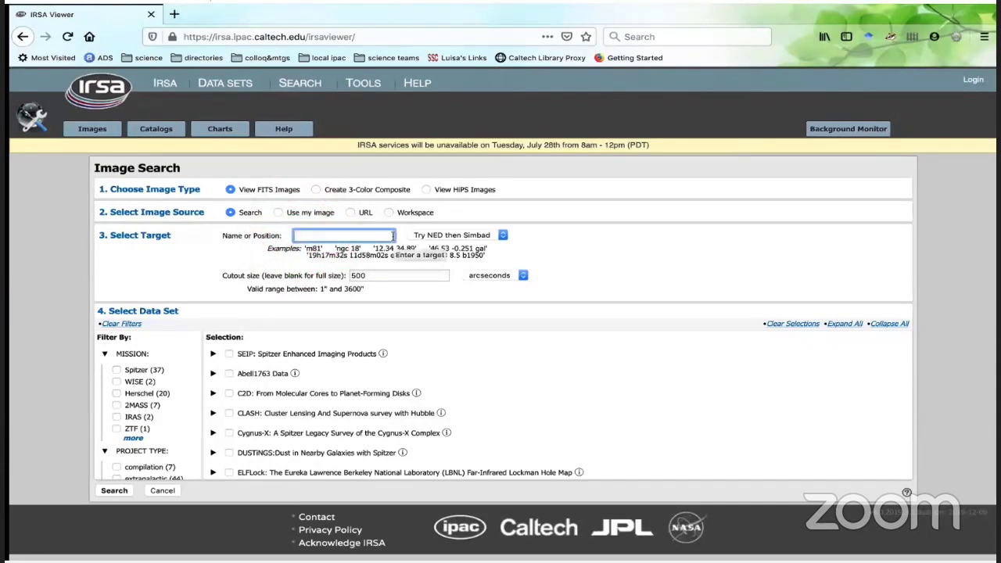
type("6")
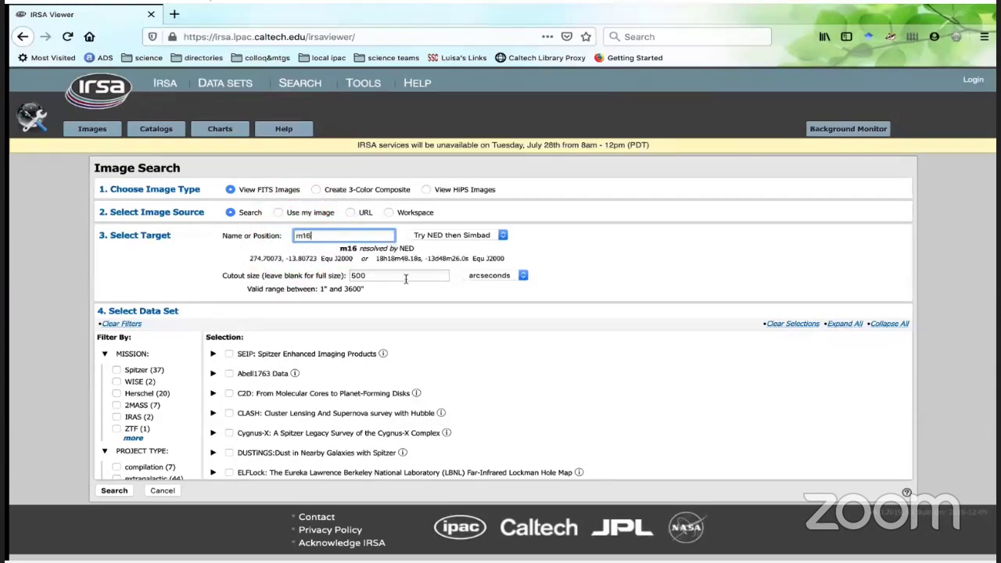
Step: Set the cutout size for the image search to 20 arcminutes
left_click(494, 277)
left_click(494, 268)
double_click(391, 275)
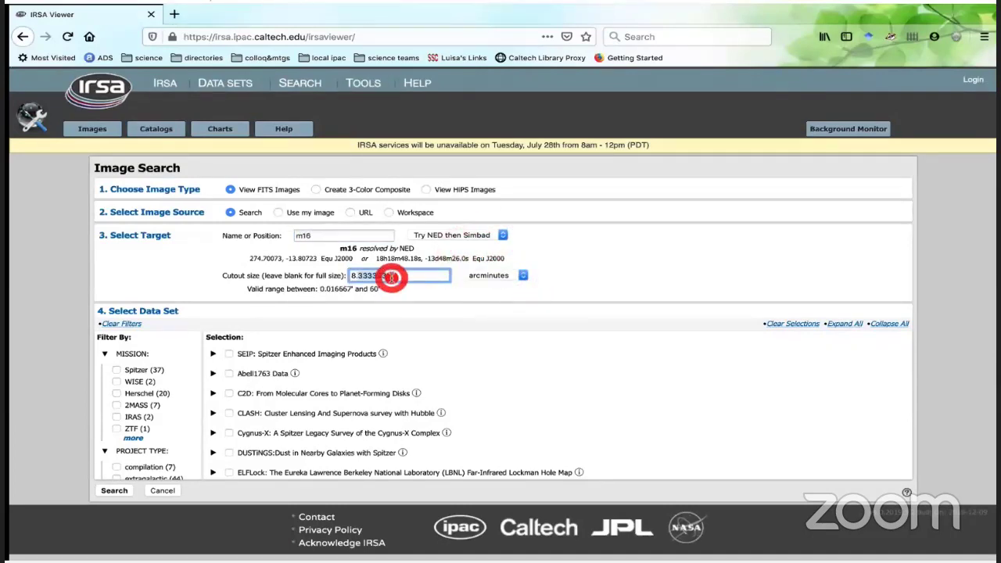
type("20")
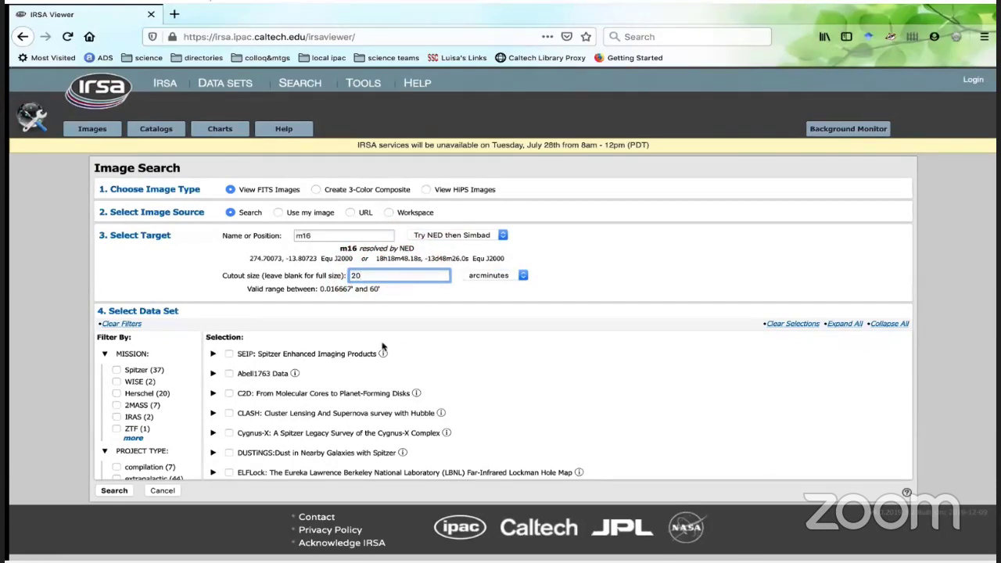
Step: Look through the list of image data sets available for the m16 search
scroll(380, 368, "down", 15)
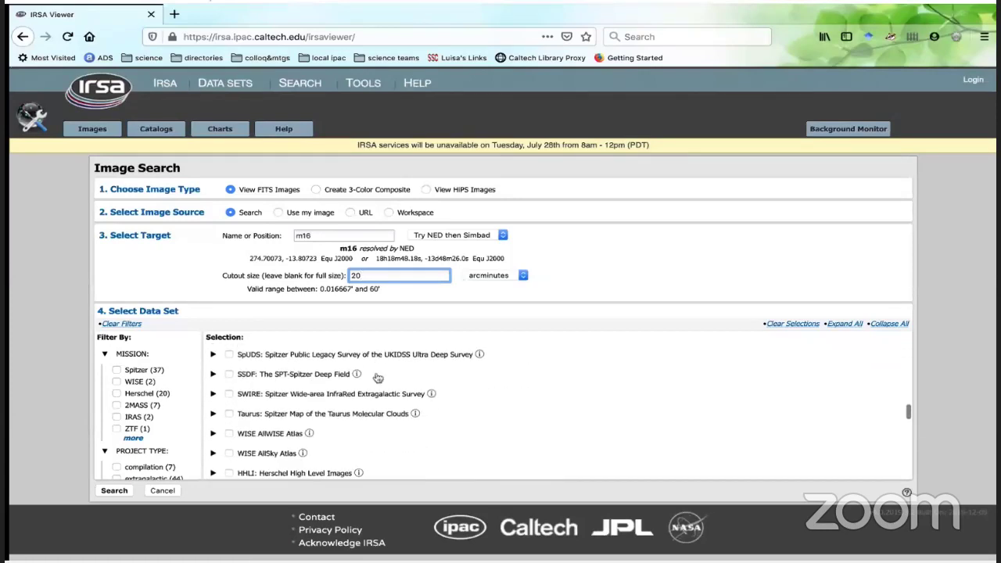